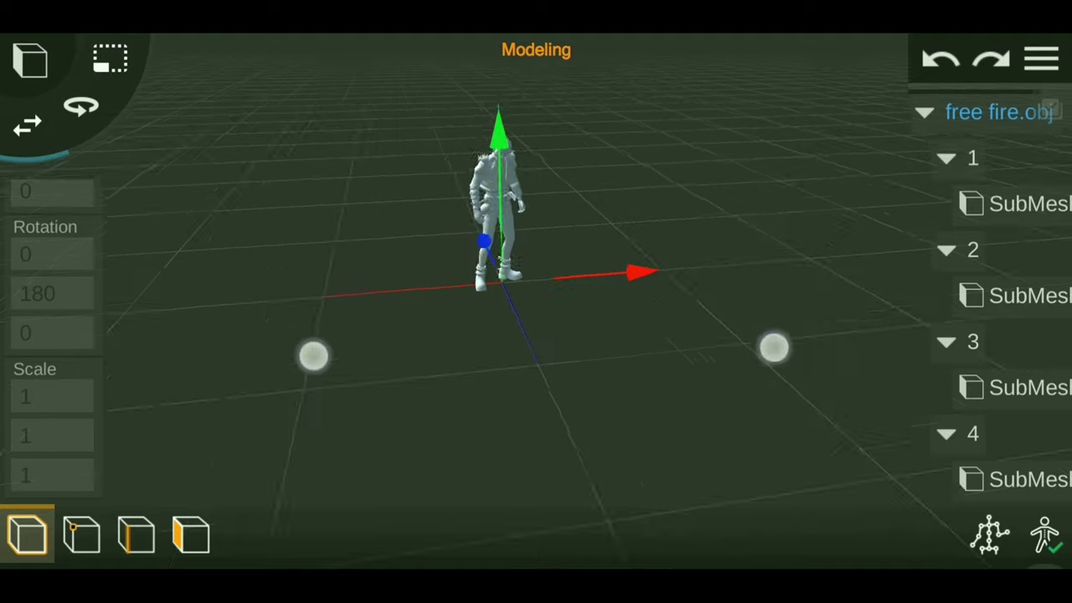
Zoom in on the character's head and show SubMesh 6's Mesh Color and Texture properties
scroll(544, 351, "up", 5)
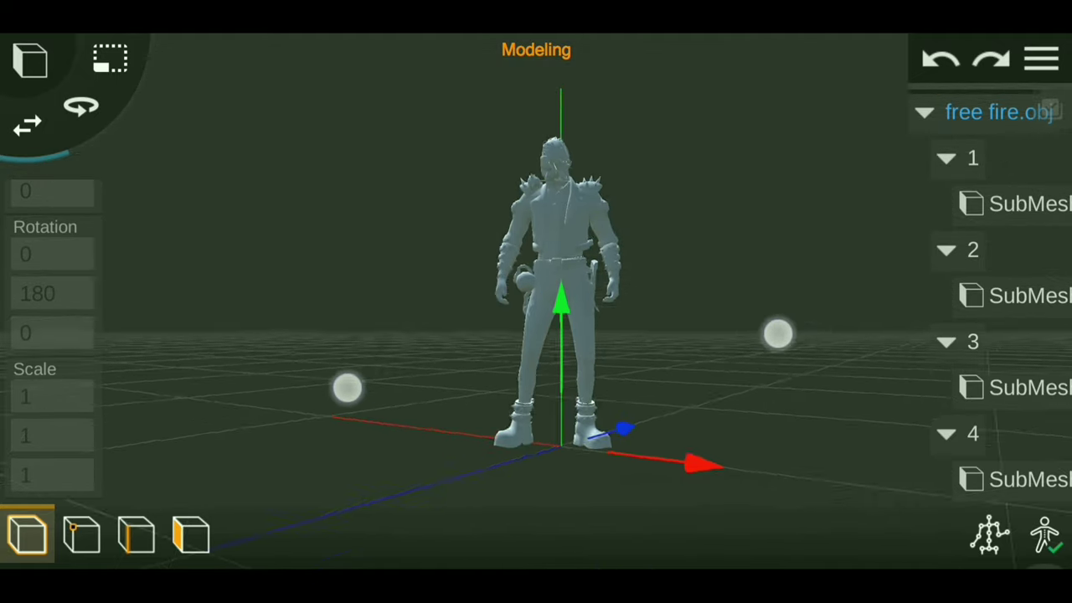
scroll(544, 369, "up", 5)
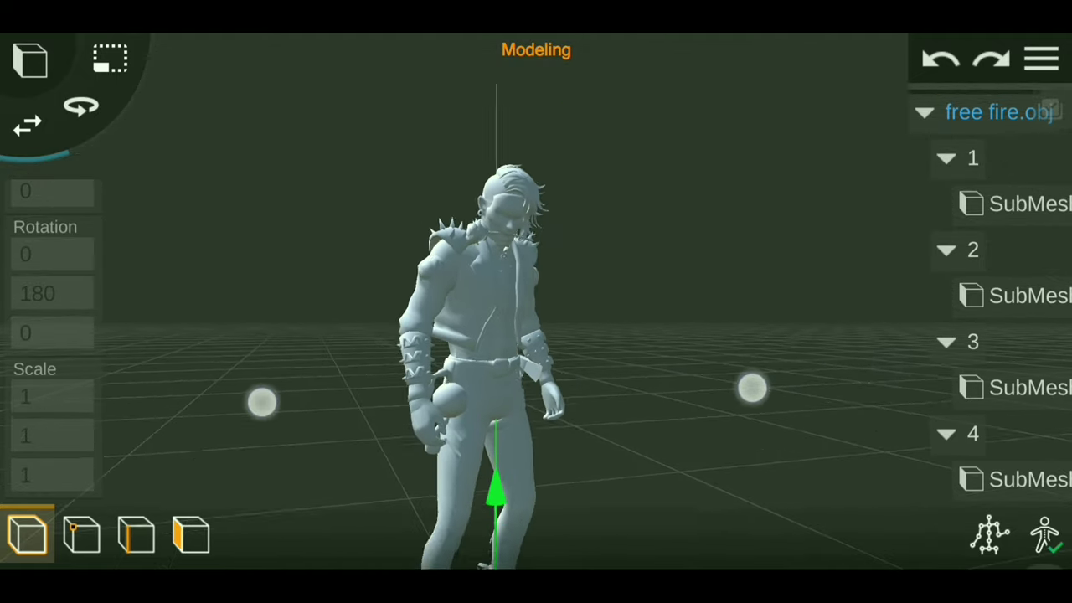
scroll(507, 394, "up", 3)
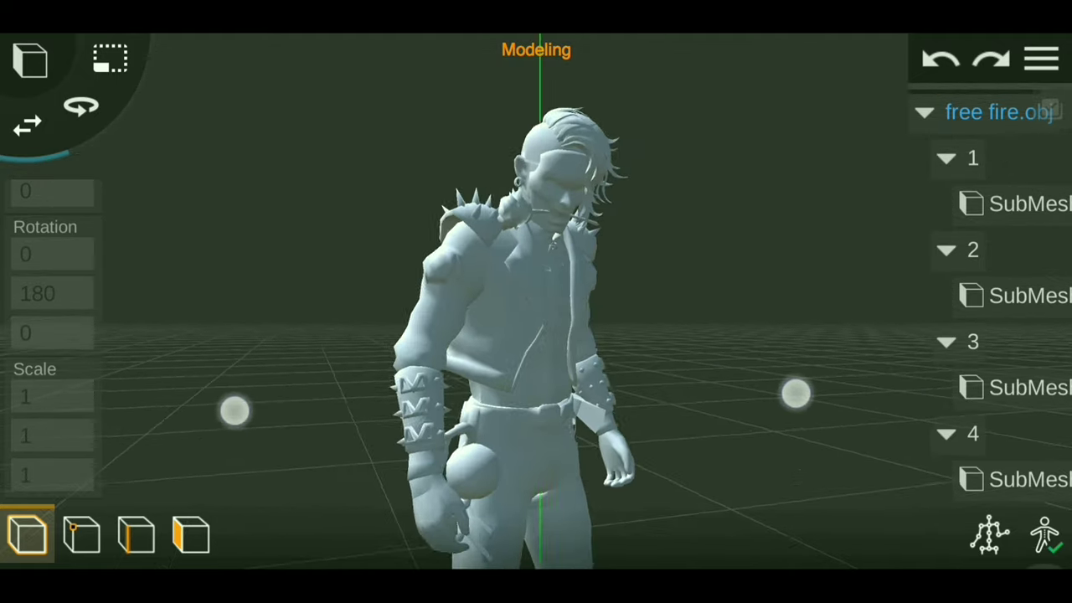
scroll(503, 398, "down", 3)
scroll(511, 427, "up", 3)
scroll(511, 402, "up", 2)
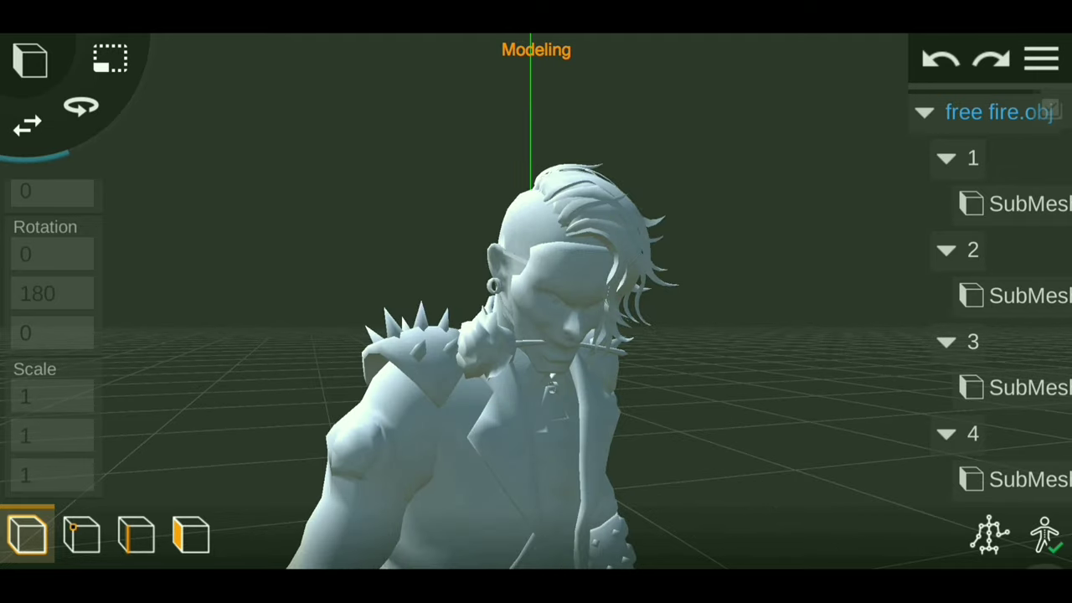
left_click(629, 194)
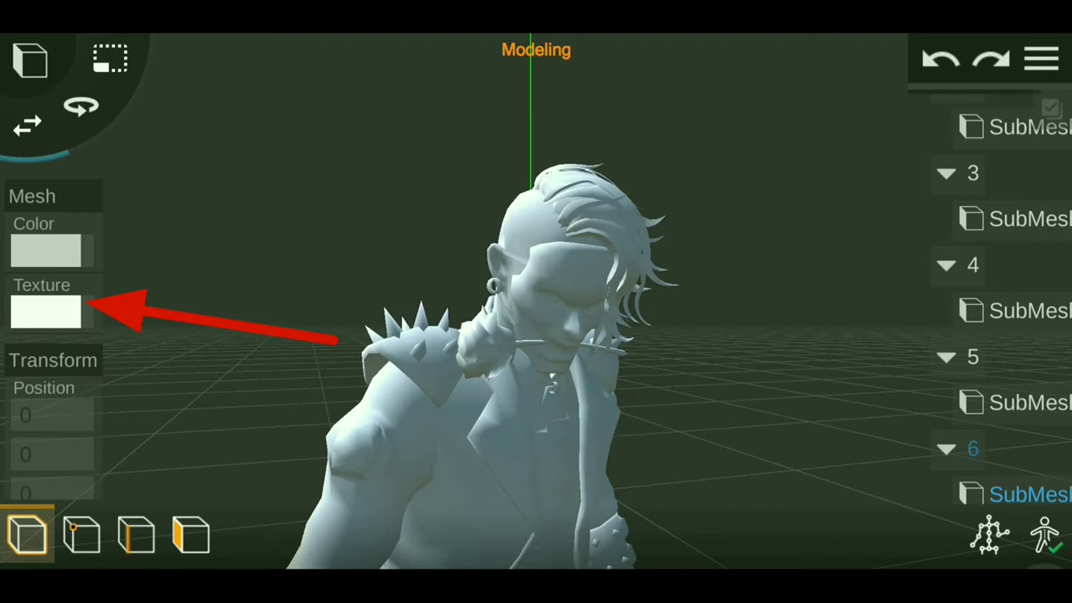
Browse the Free Fire model folder to view texture images 3.png to 7.png and free fire.obj
scroll(461, 428, "down", 3)
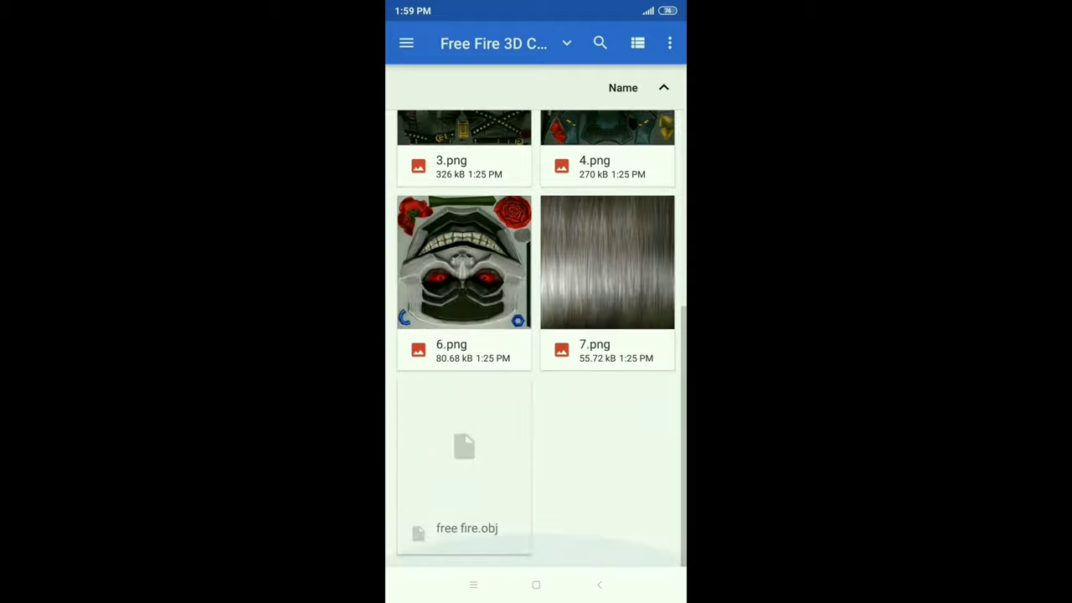
scroll(641, 388, "up", 3)
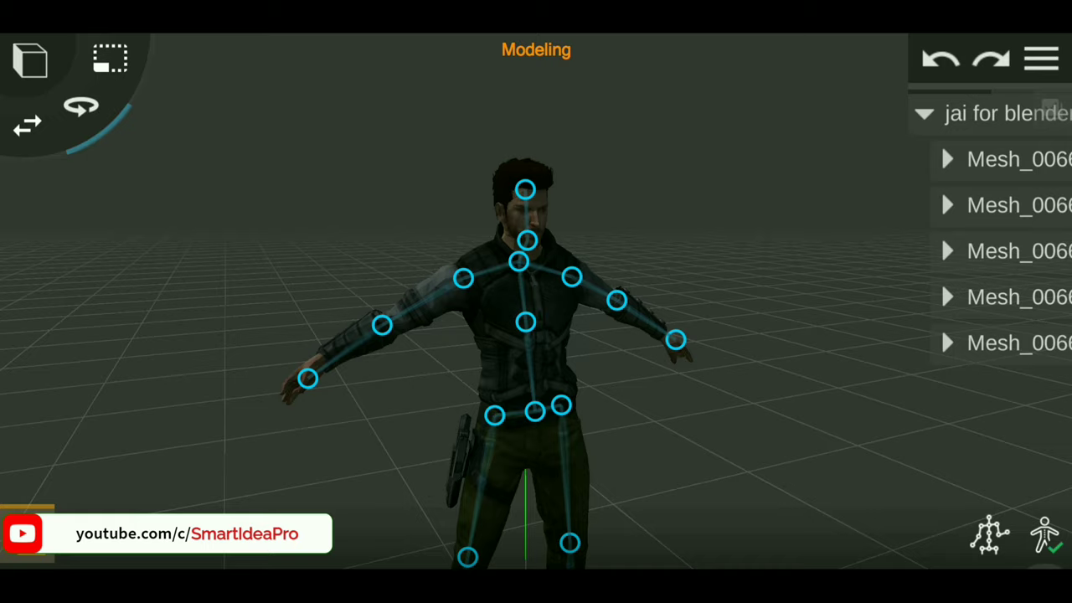
Orbit the rigged character to view it from above and save the freefire 2 project
mouse_move(821, 376)
left_mouse_down()
mouse_move(889, 439)
mouse_move(964, 449)
mouse_move(923, 488)
left_mouse_up()
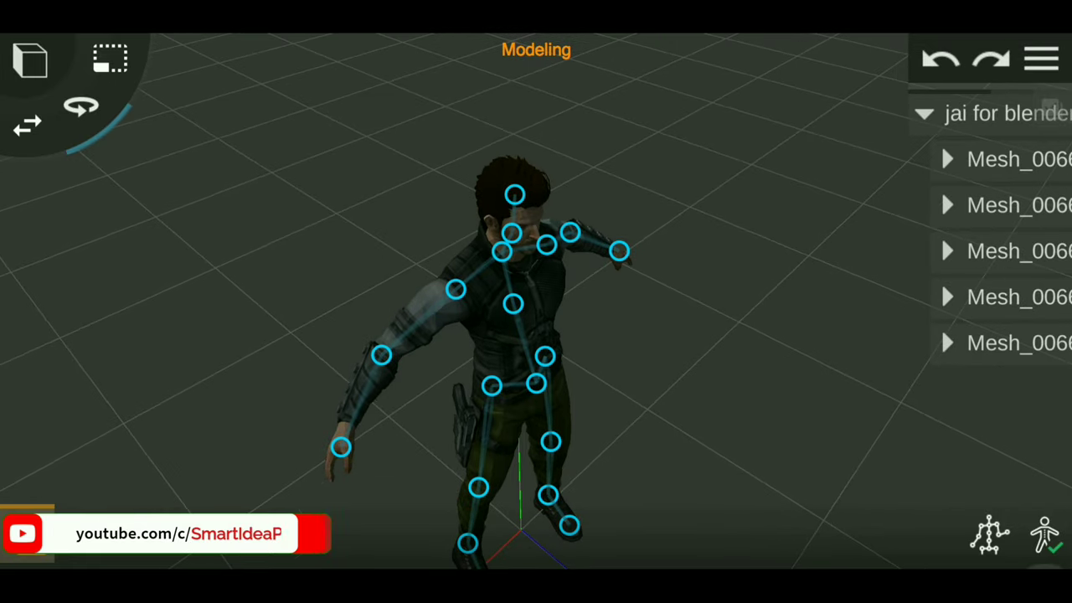
left_click(1040, 59)
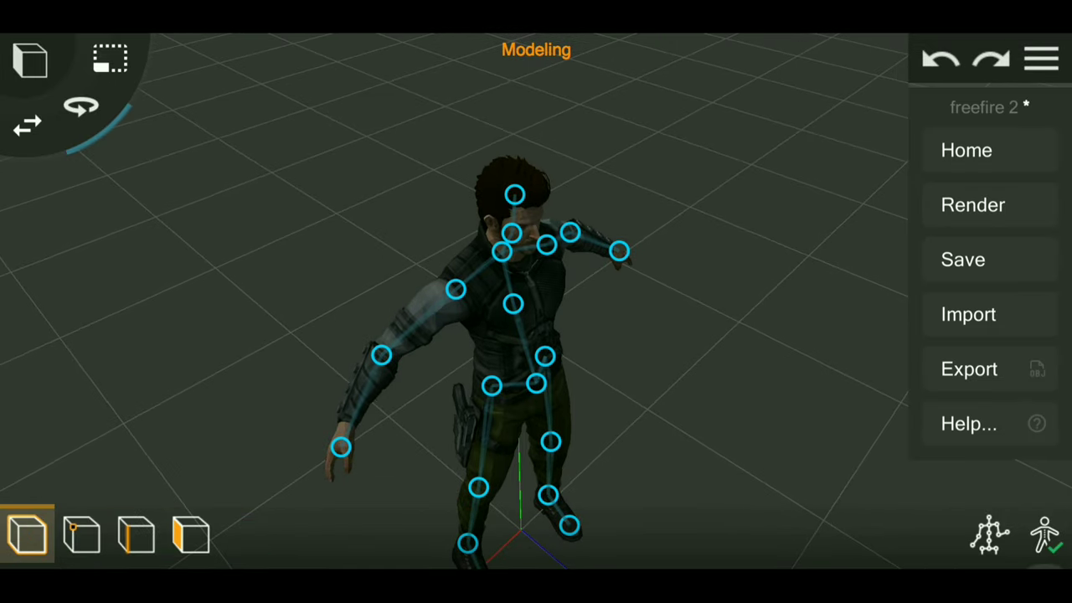
left_click_drag(896, 229, 768, 112)
left_click(983, 256)
left_click_drag(900, 111, 842, 196)
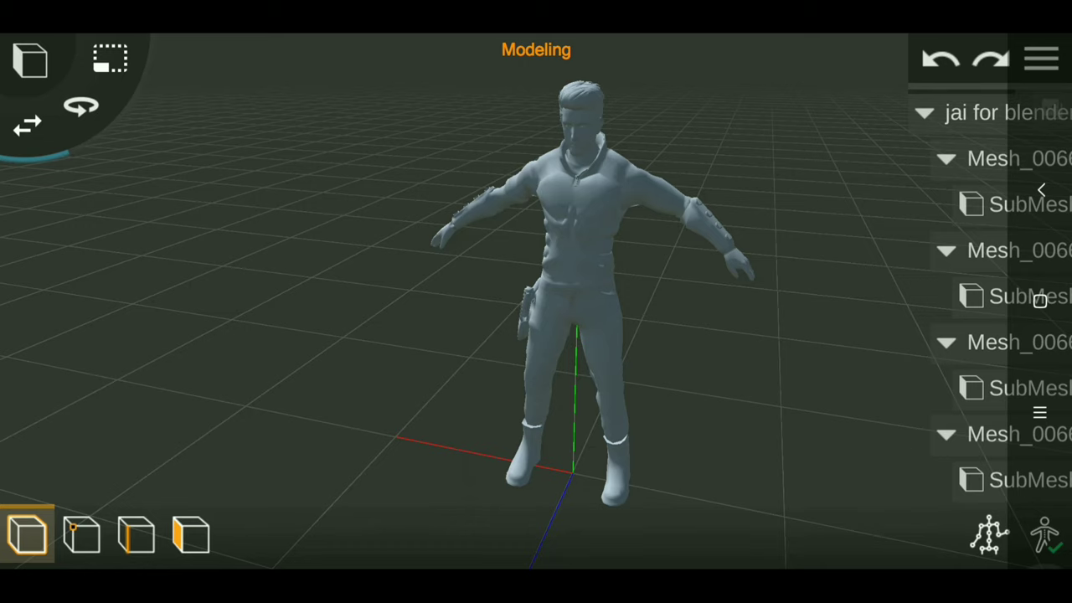
left_click_drag(827, 437, 53, 229)
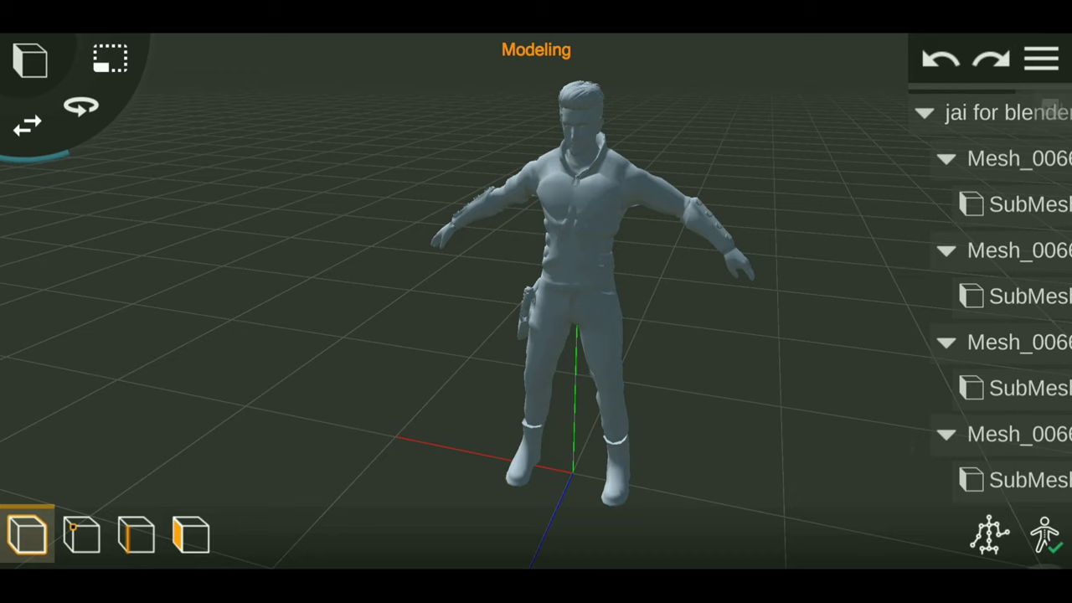
left_click_drag(812, 455, 851, 393)
scroll(535, 393, "up", 3)
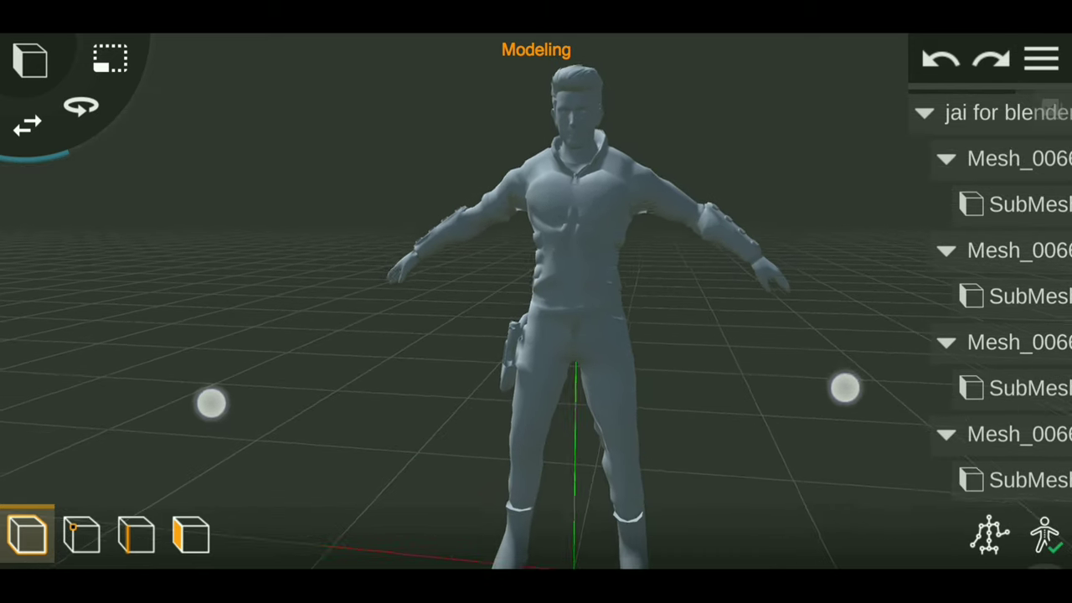
scroll(536, 393, "down", 3)
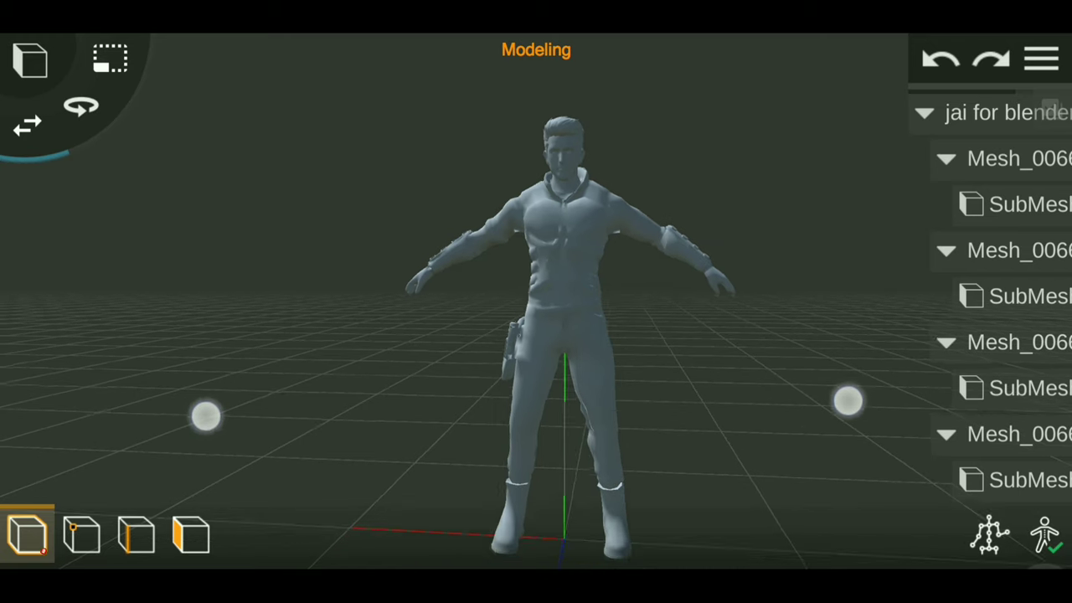
left_click_drag(847, 401, 844, 376)
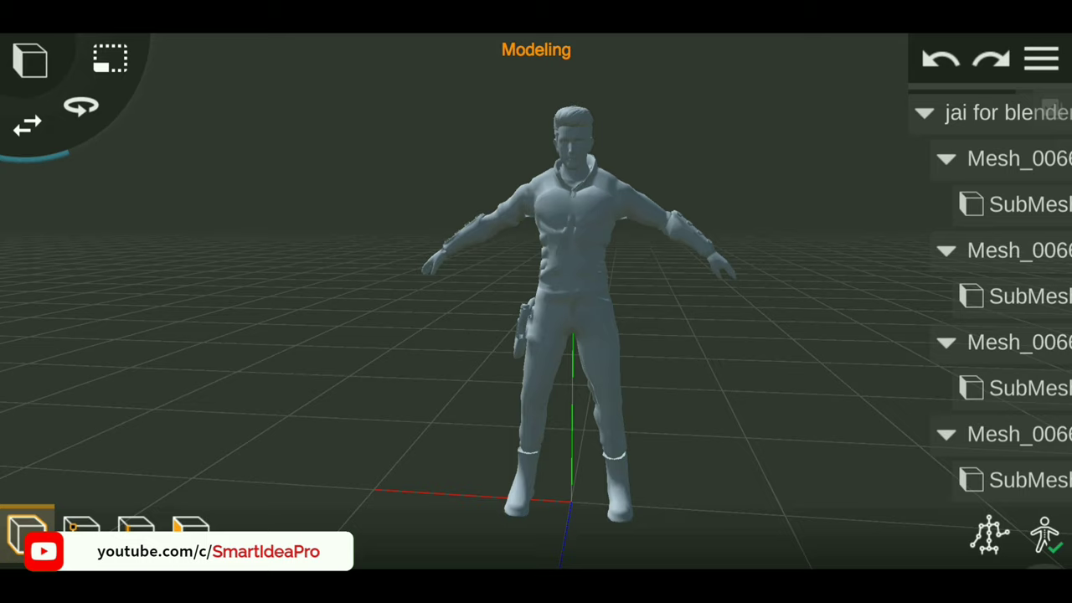
mouse_move(842, 292)
left_mouse_down()
mouse_move(806, 309)
mouse_move(854, 301)
mouse_move(837, 316)
left_mouse_up()
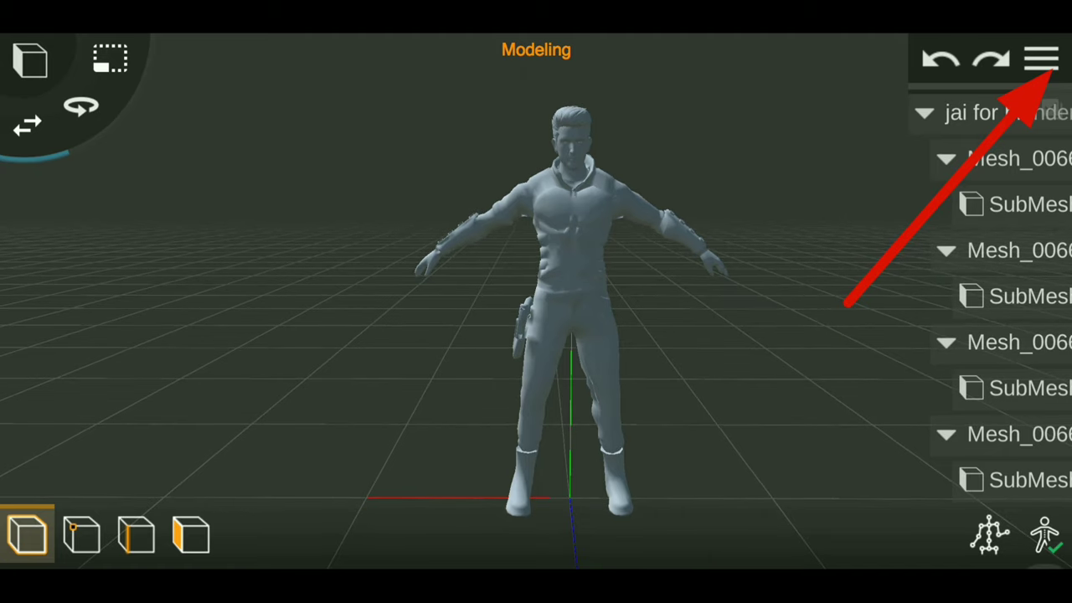
Save the character project under the name 'freefire 2'
left_click(1040, 59)
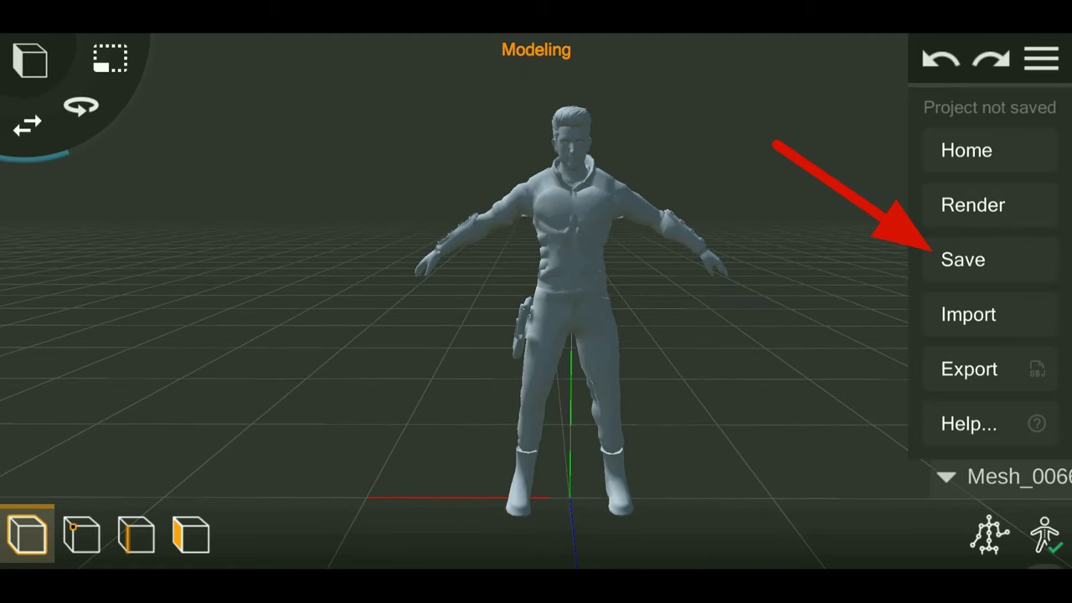
left_click(973, 259)
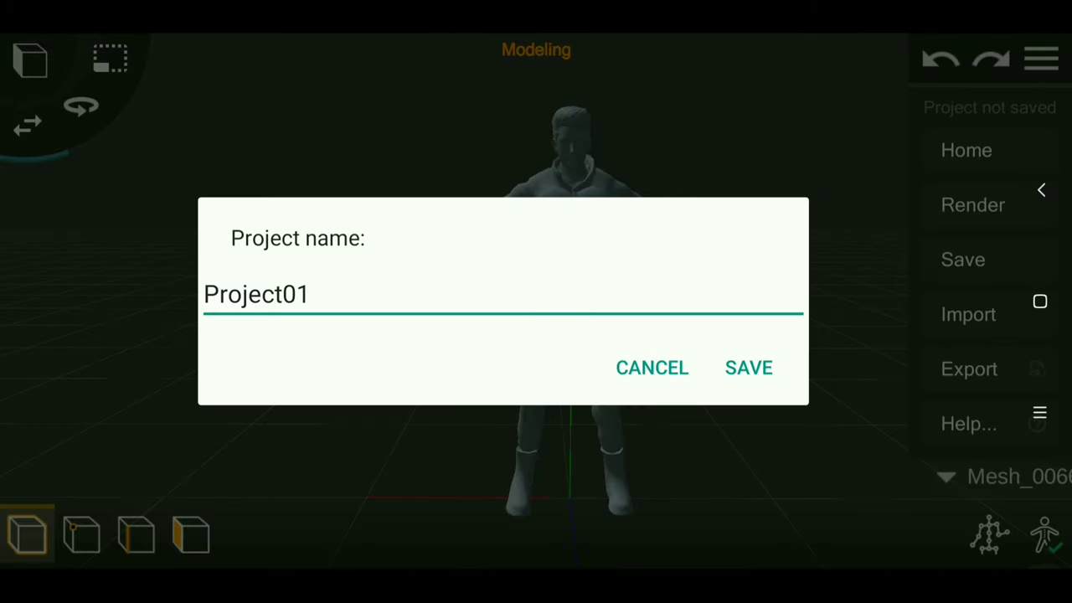
left_click(502, 294)
type("fr")
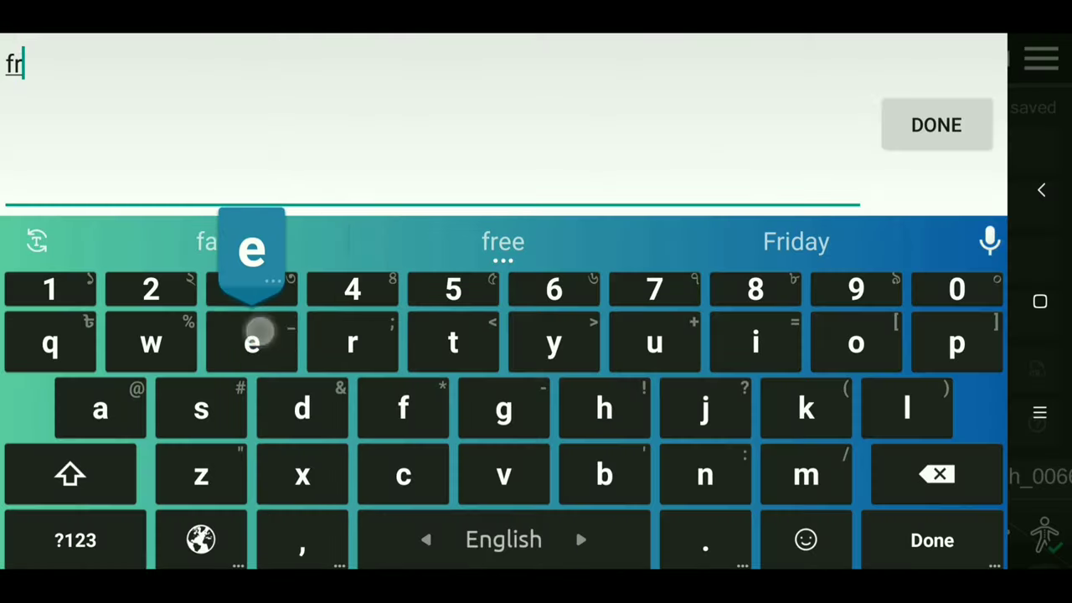
type("eefire 2")
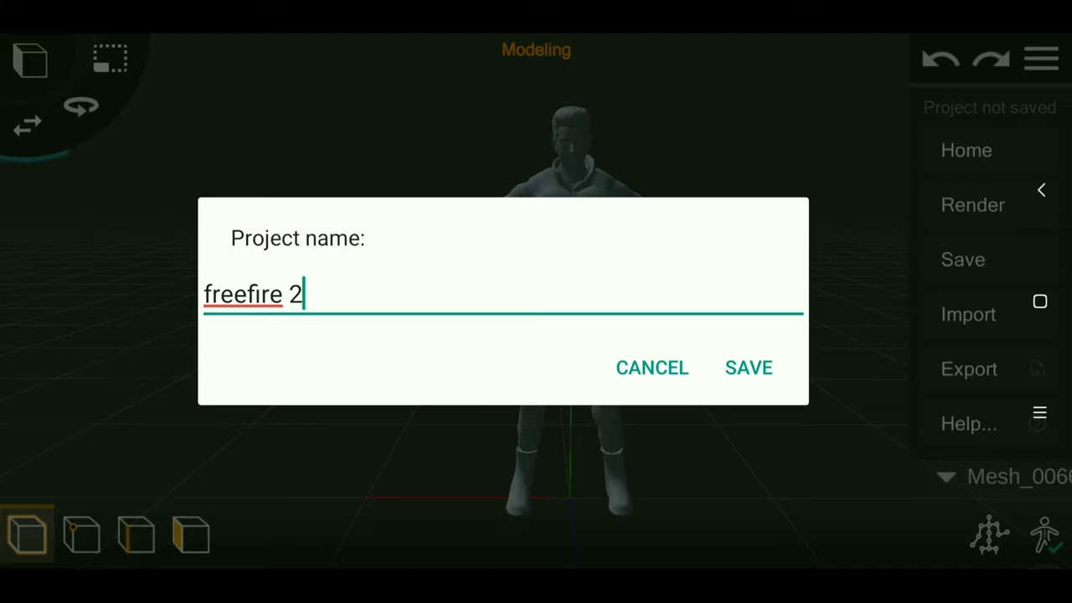
left_click(749, 367)
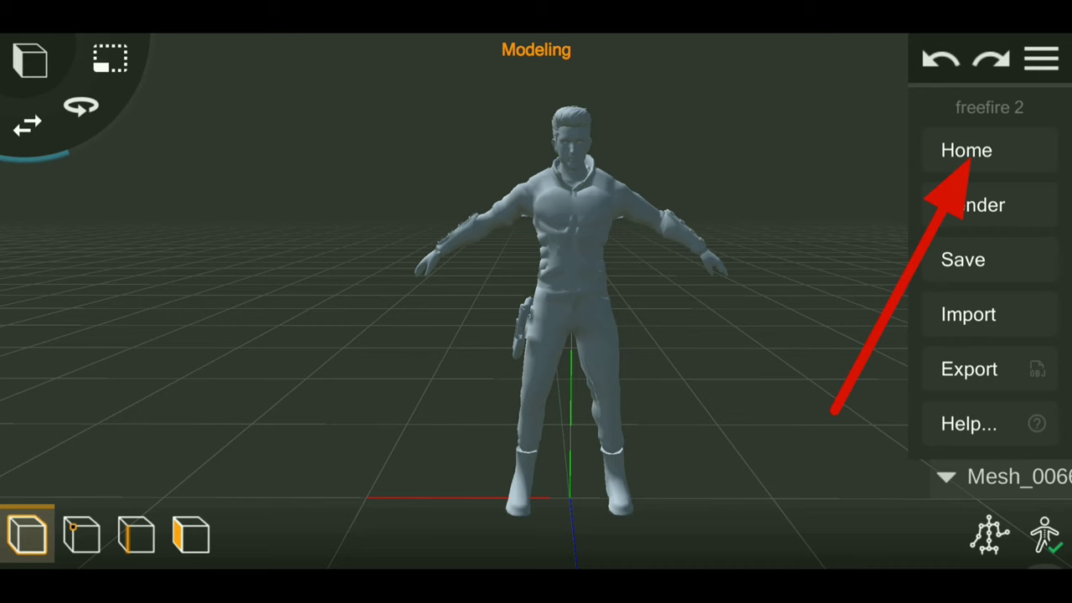
Reopen the freefire 2 project from the Projects list in Modeling view
left_click(966, 150)
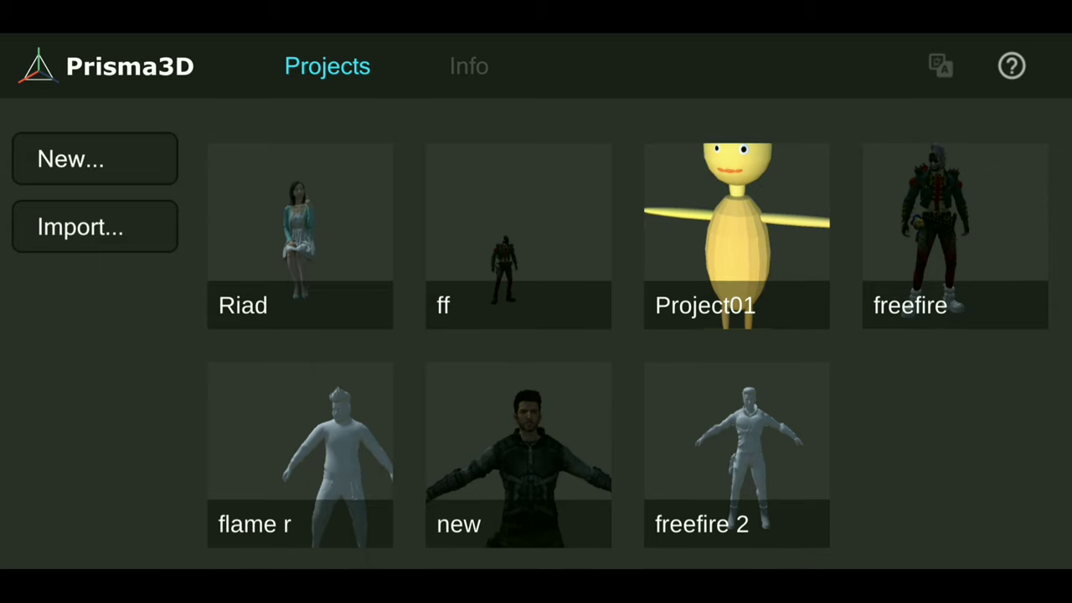
left_click(735, 454)
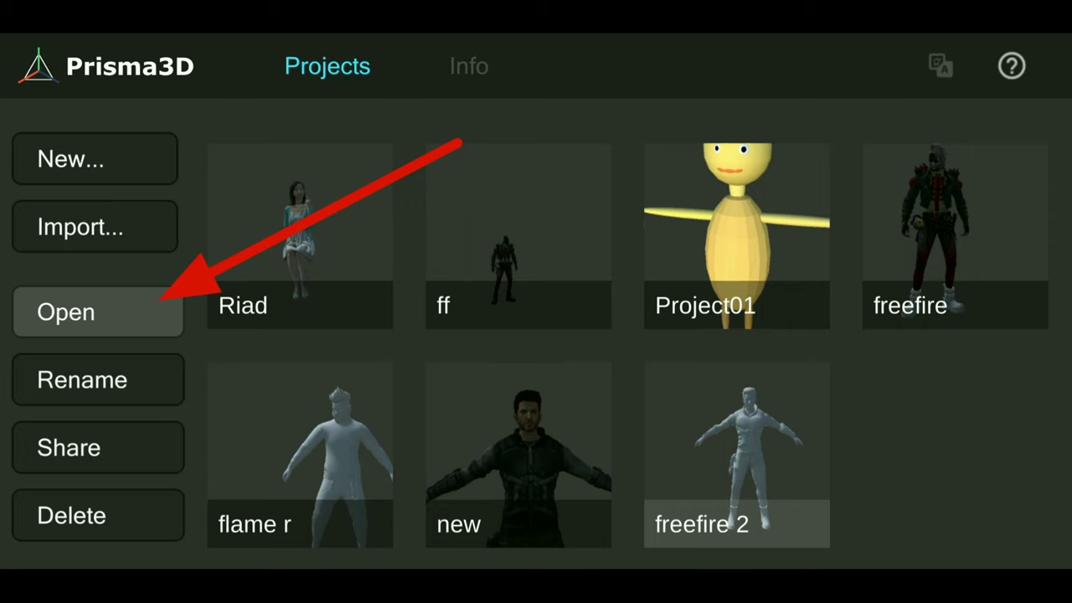
left_click(98, 311)
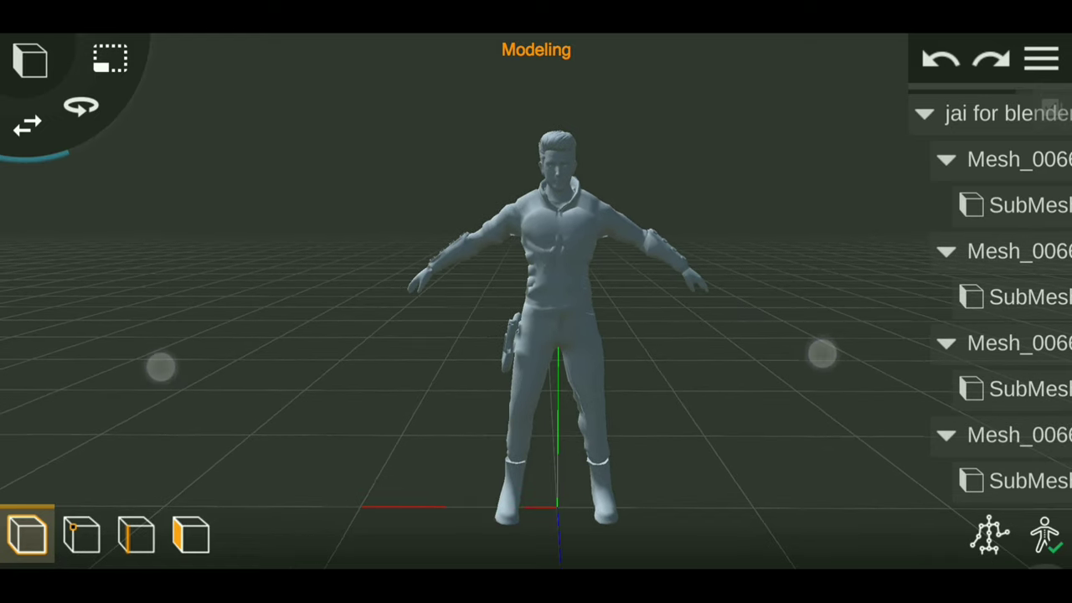
Apply the PNG texture images so the character shows its jacket, trousers and skin
left_click_drag(39, 403, 51, 221)
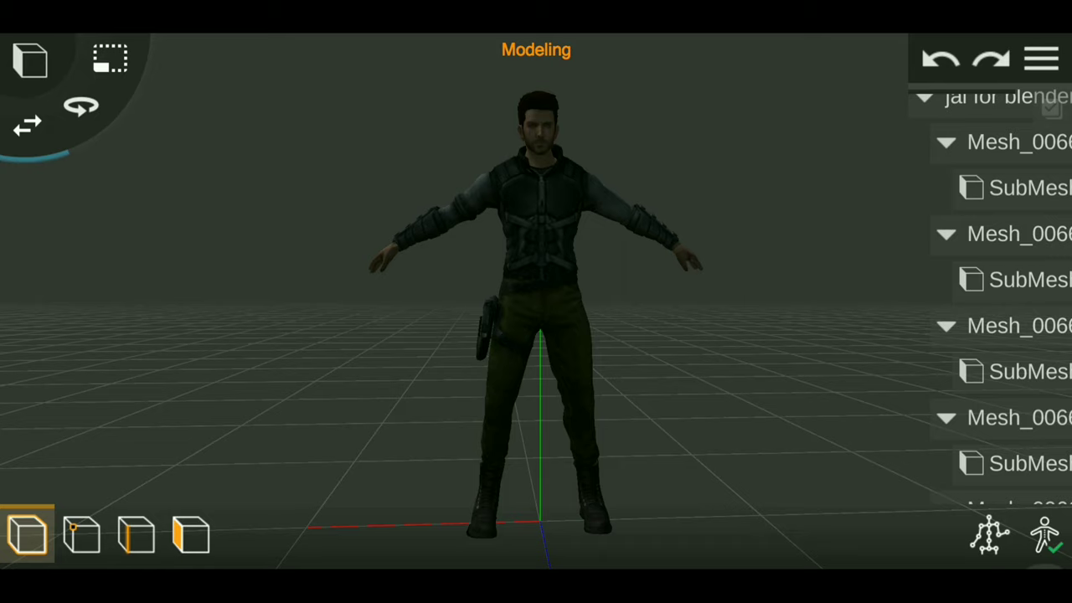
Zoom in, select the character and switch to submesh mode, bringing up the SubMesh_0 editable prompt
scroll(551, 368, "up", 3)
scroll(540, 335, "up", 2)
scroll(561, 316, "up", 2)
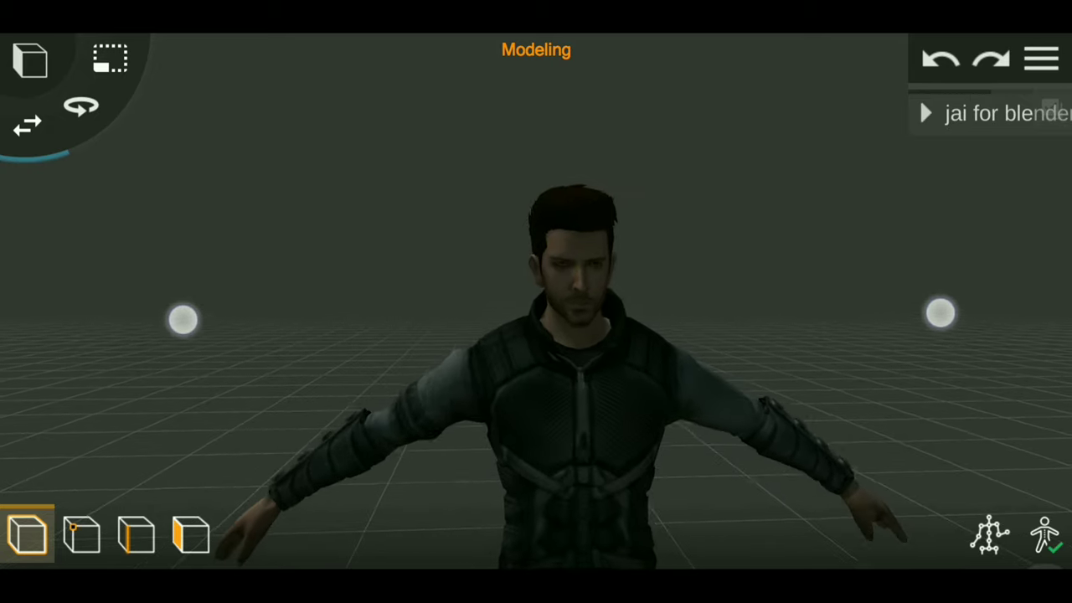
scroll(560, 318, "up", 2)
scroll(544, 305, "up", 2)
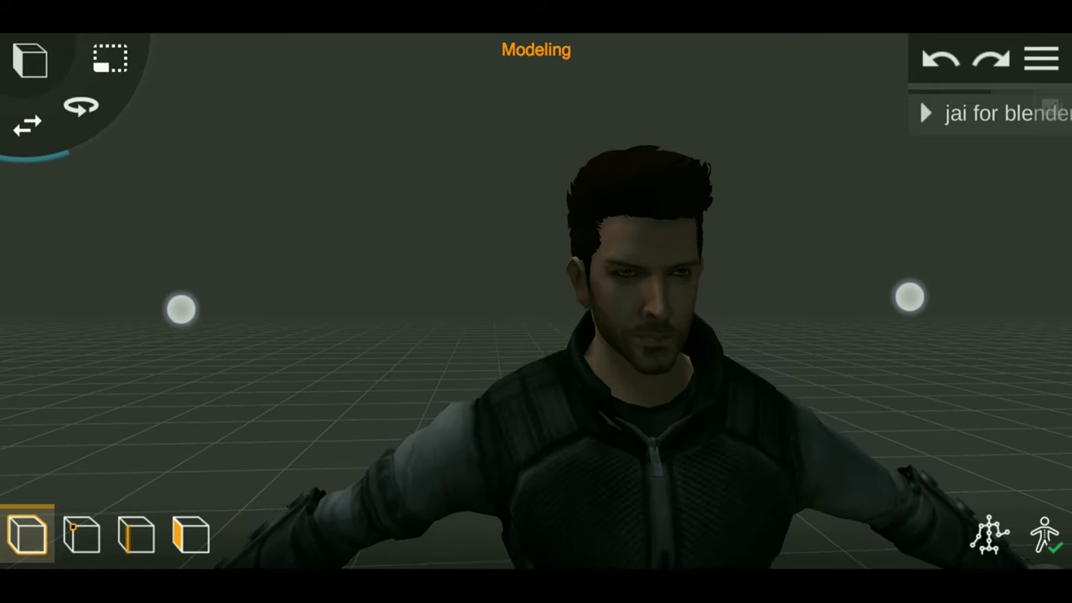
scroll(545, 303, "up", 1)
left_click(647, 183)
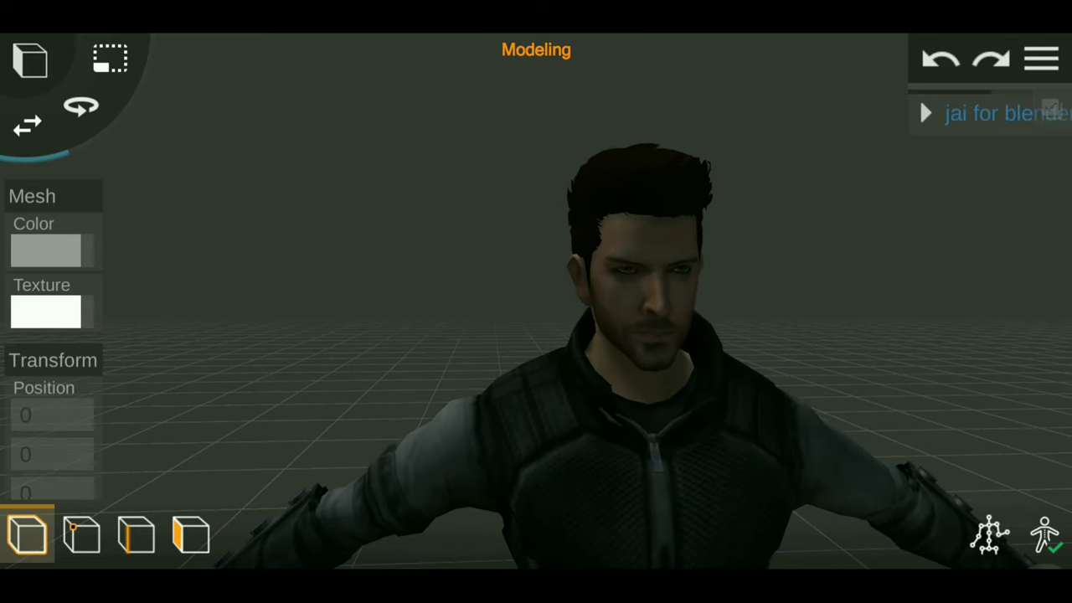
left_click(631, 196)
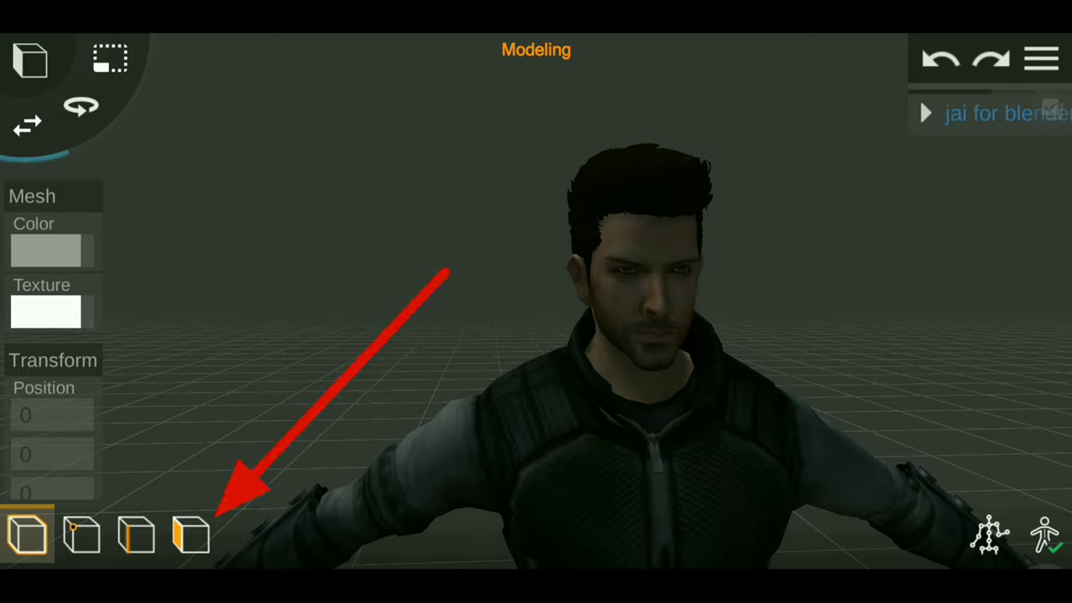
left_click(191, 534)
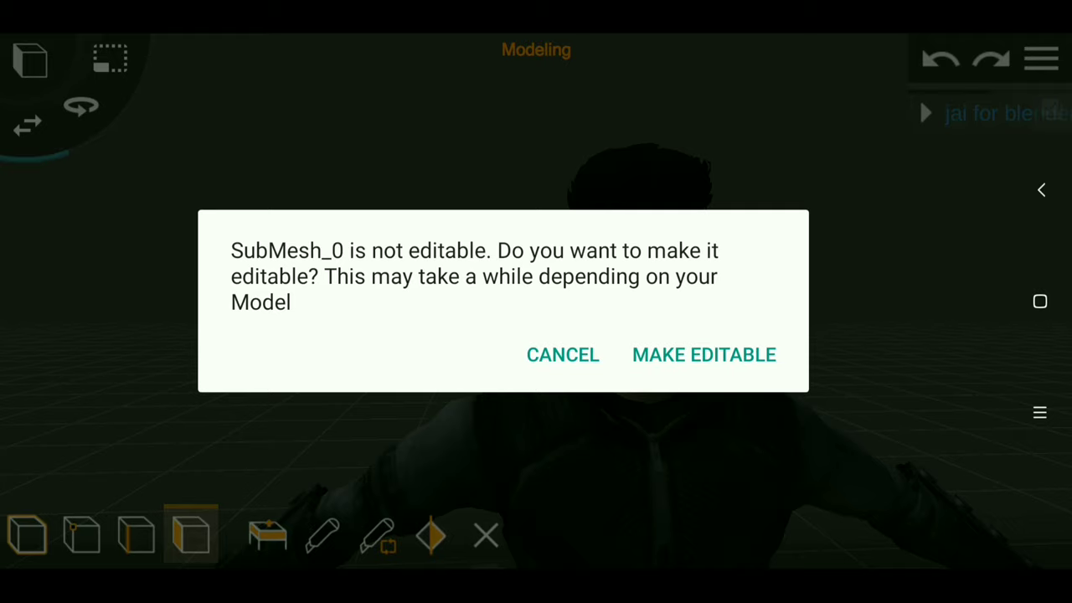
Make SubMesh_0, the hair and the face submeshes editable
left_click(704, 354)
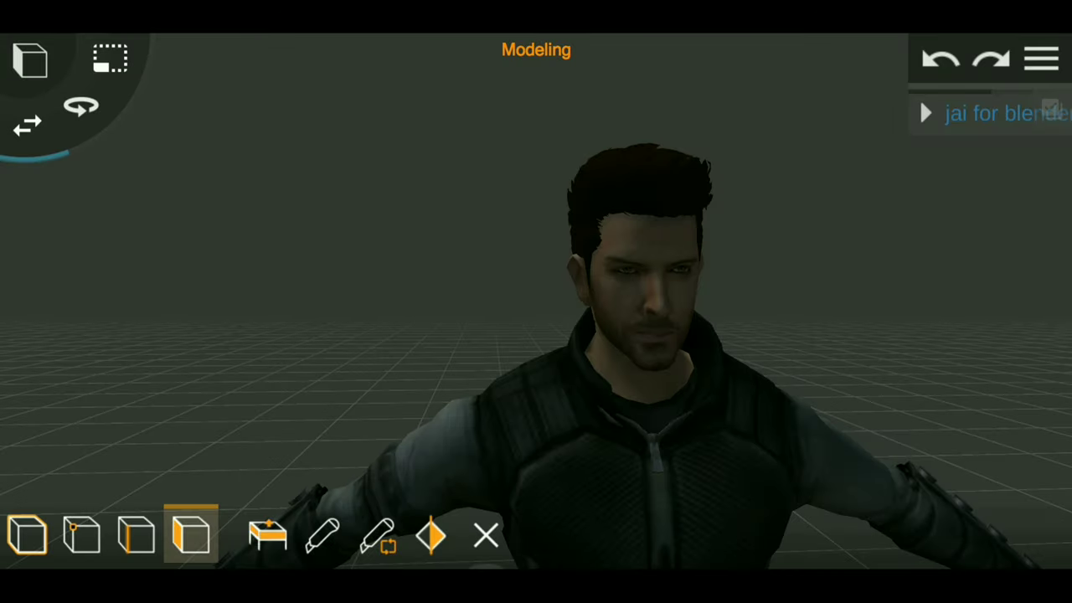
left_click(641, 180)
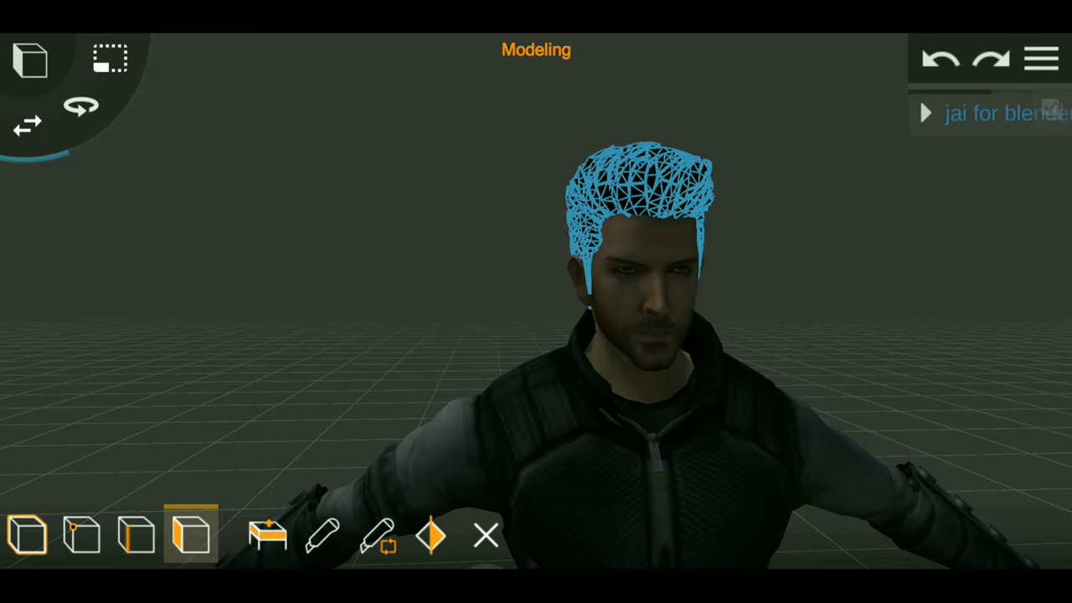
left_click(28, 534)
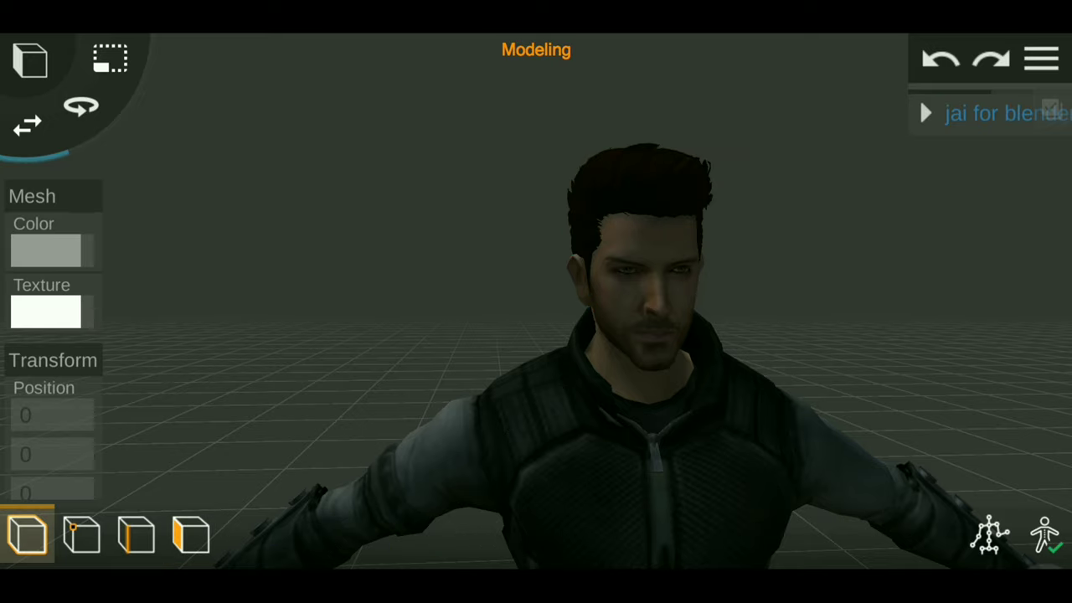
left_click(191, 534)
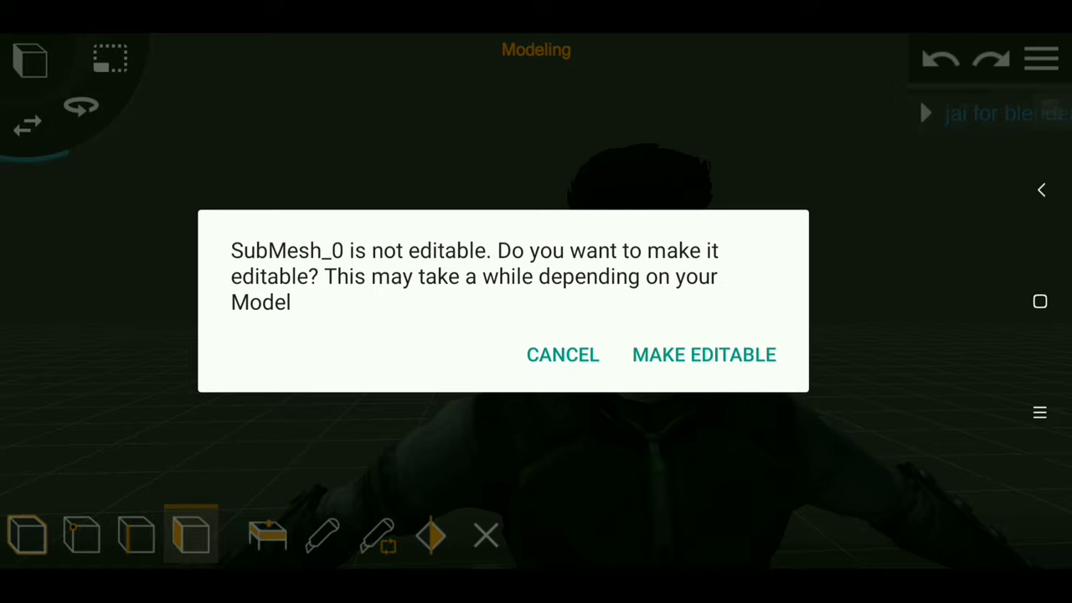
left_click(703, 354)
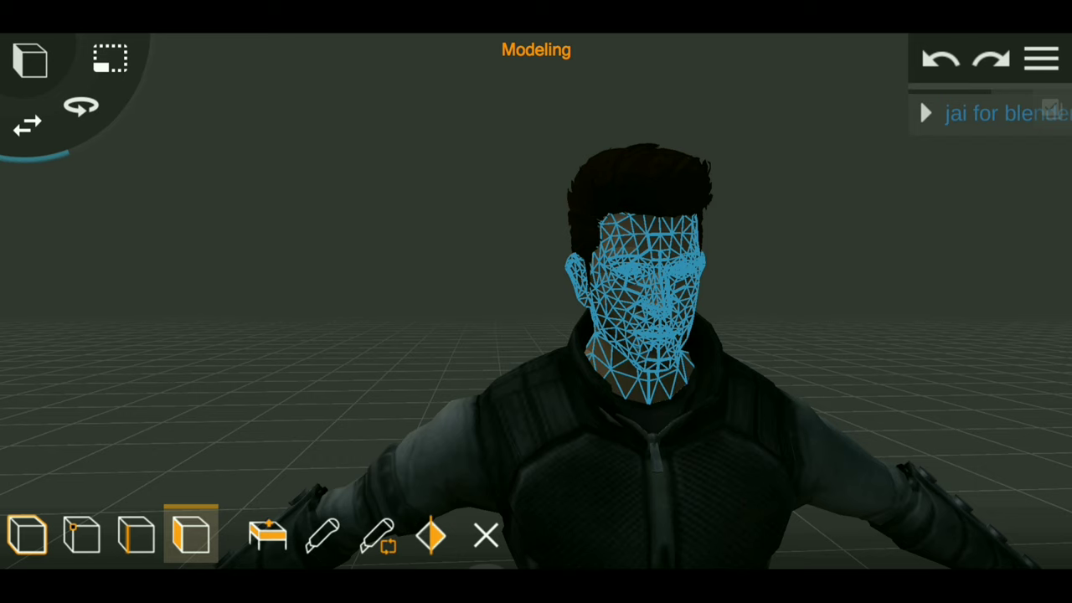
Make the hands, torso, pants and boots submeshes editable, then leave submesh editing
scroll(481, 334, "down", 5)
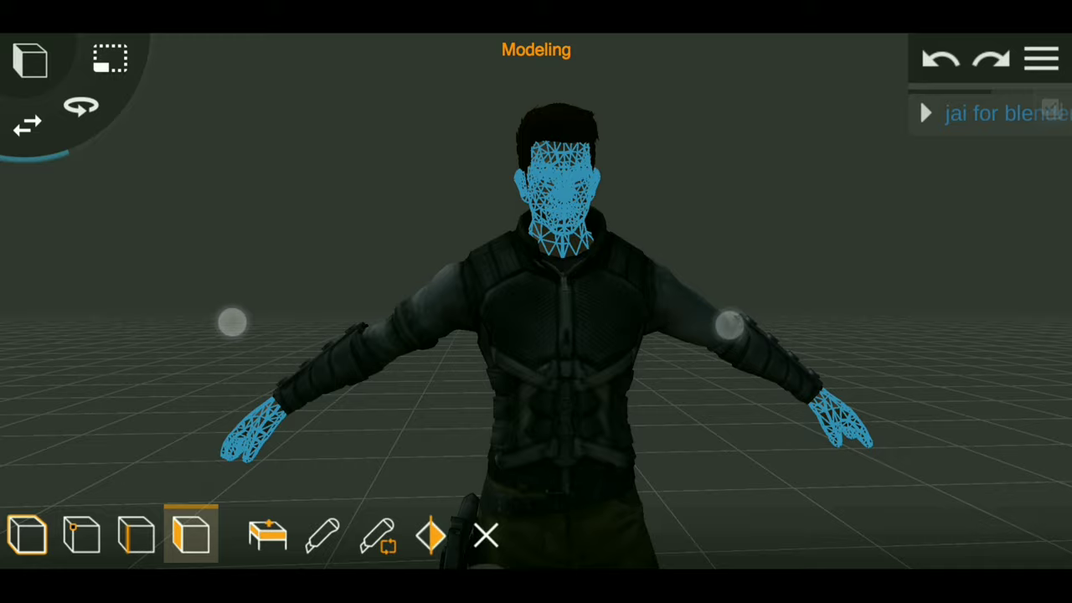
left_click(728, 325)
left_click(725, 350)
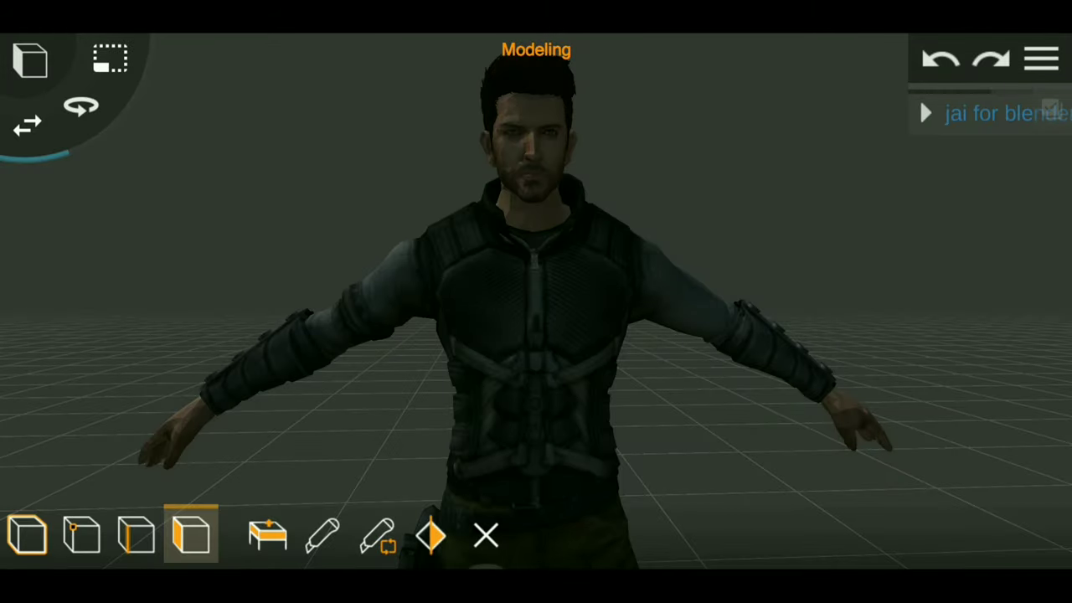
scroll(515, 324, "down", 3)
left_click(536, 191)
left_click(737, 349)
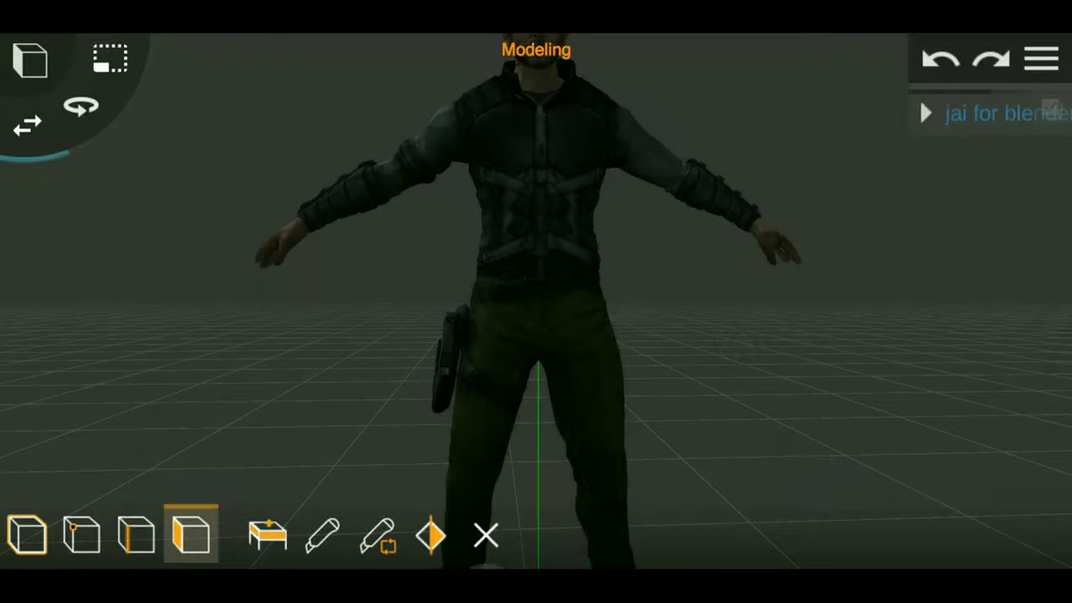
left_click(535, 393)
scroll(500, 368, "up", 3)
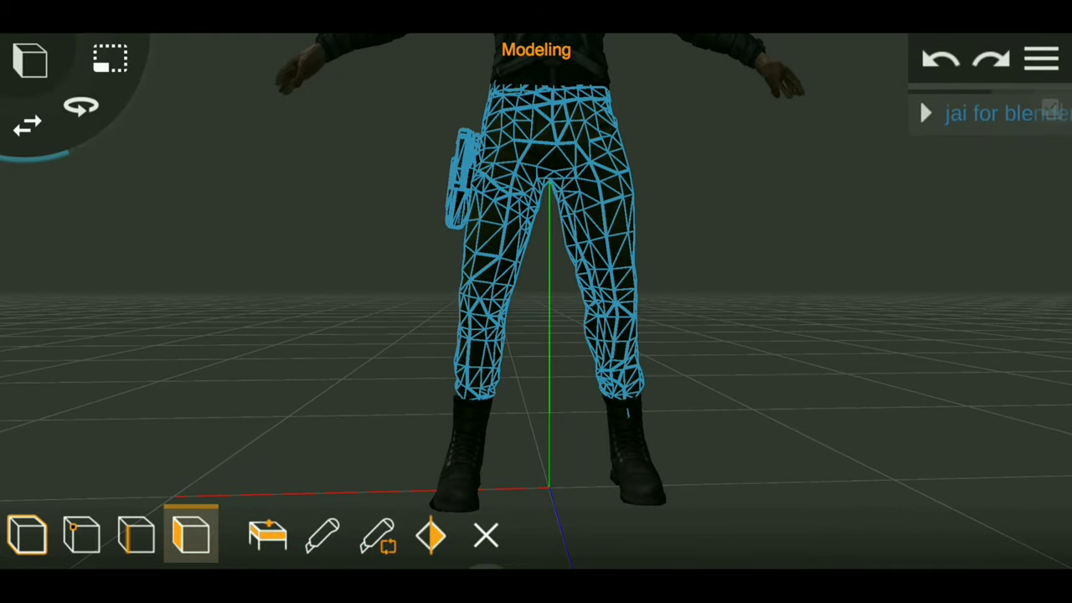
left_click(464, 453)
left_click(486, 536)
scroll(536, 335, "down", 3)
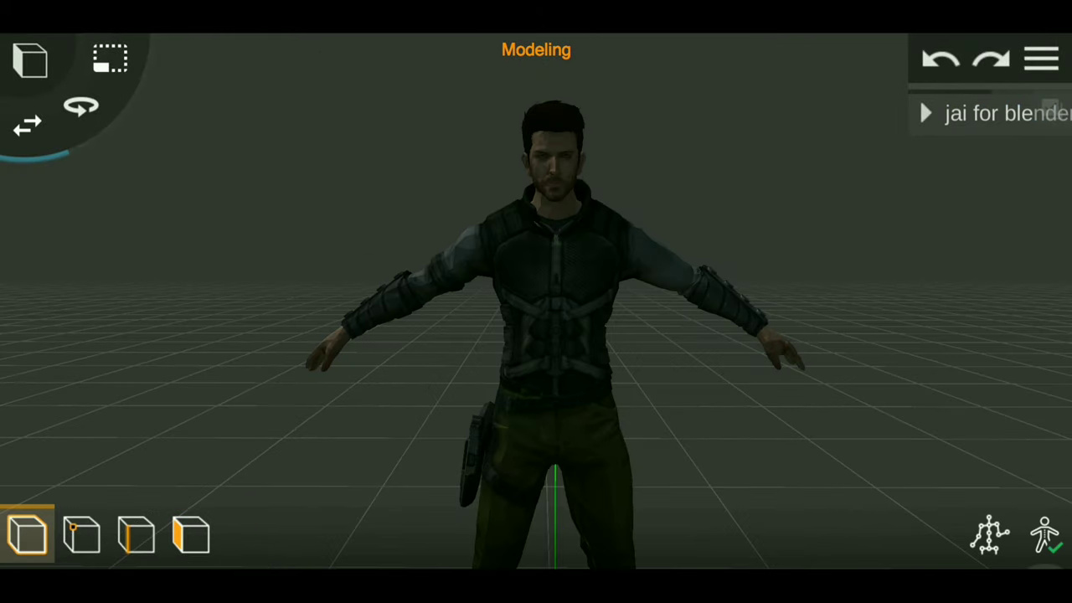
Frame the character higher in view, select the model and switch on skeleton building
middle_click_drag(182, 378, 209, 352)
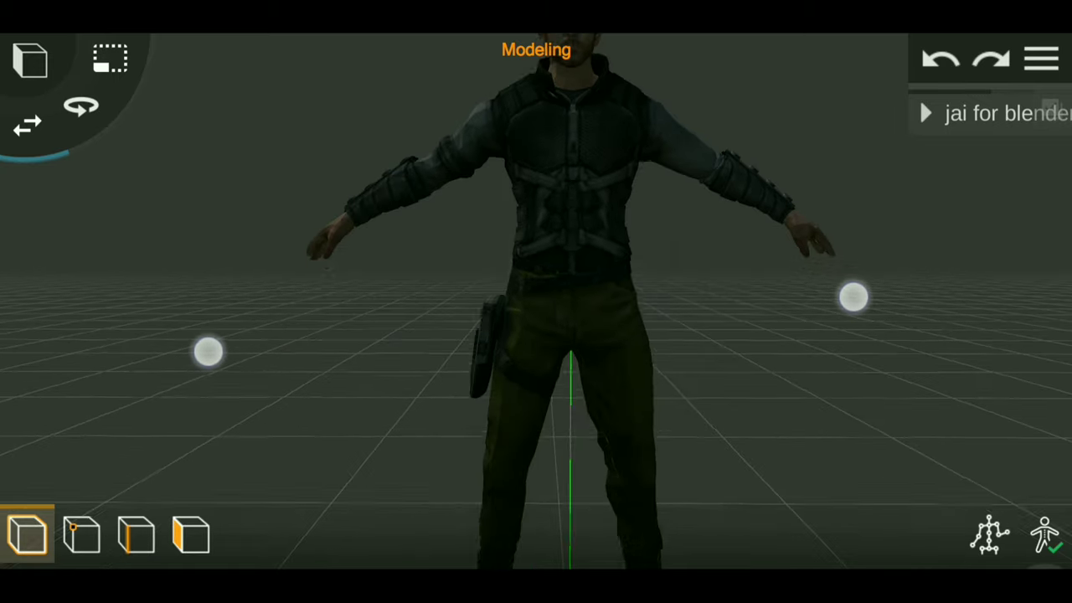
scroll(531, 324, "down", 2)
scroll(522, 344, "down", 1)
scroll(534, 342, "up", 3)
scroll(514, 352, "up", 1)
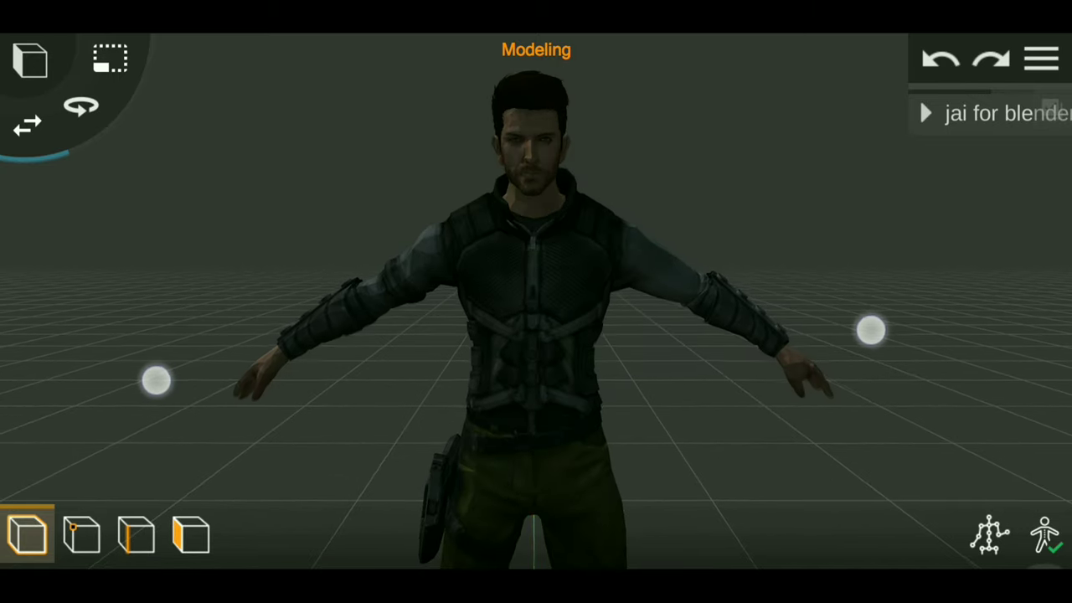
scroll(512, 355, "down", 1)
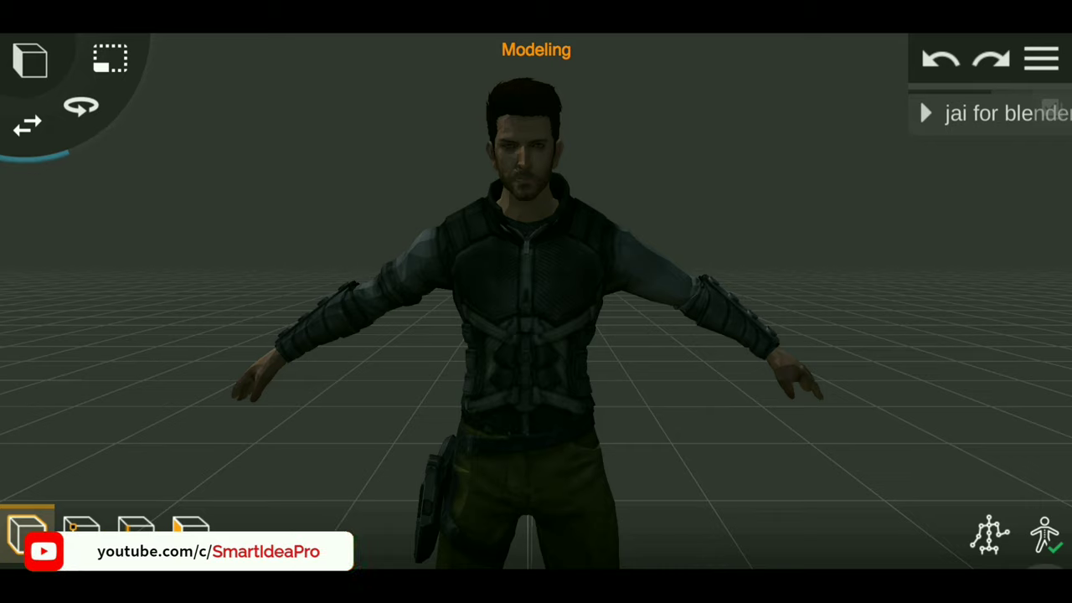
left_click(526, 289)
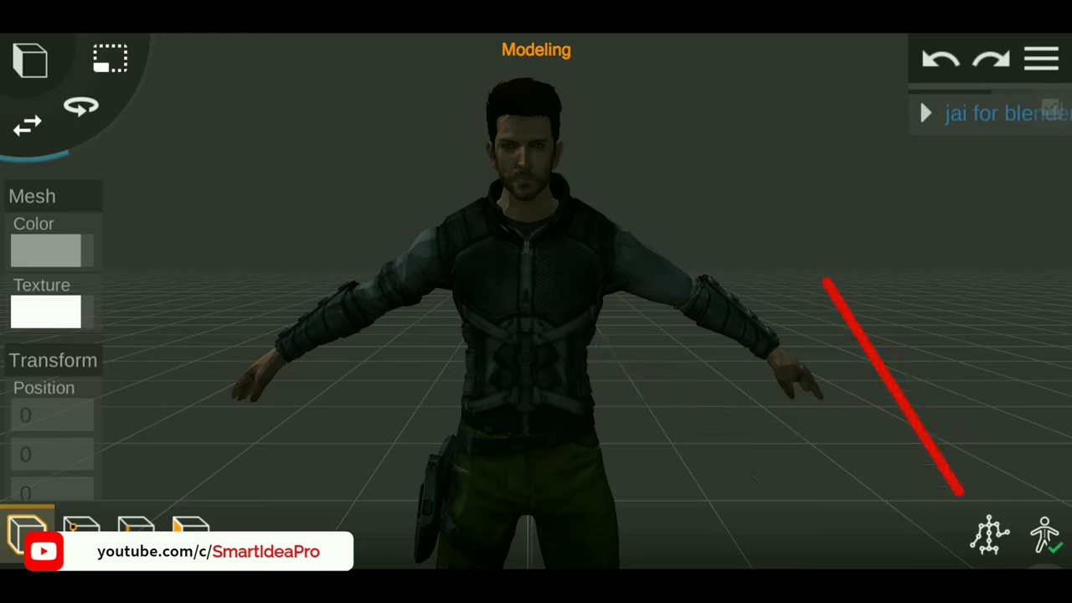
left_click(989, 533)
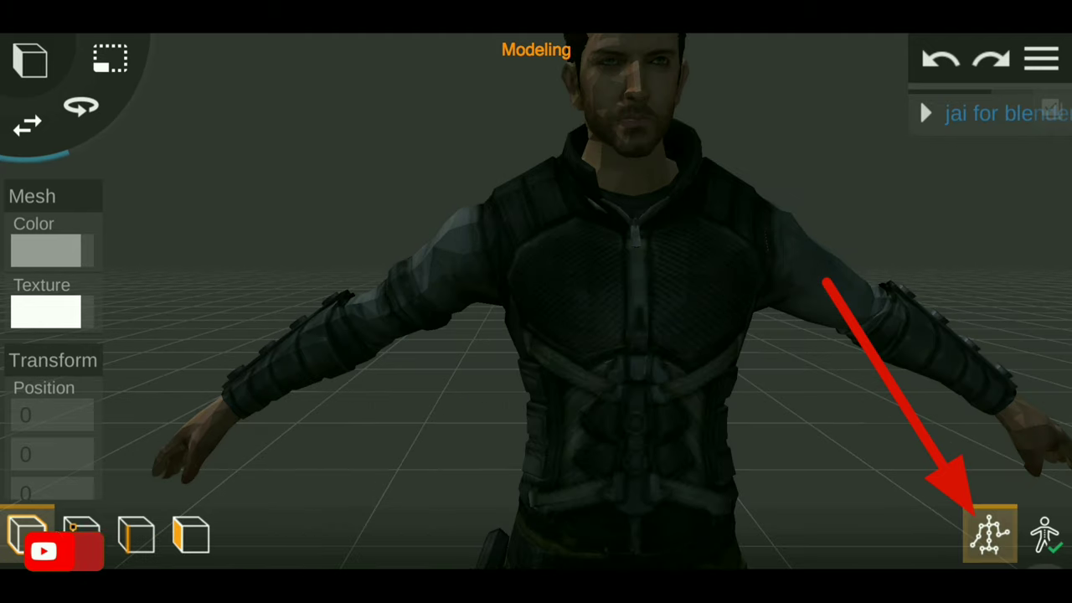
Place the root bone at the neck and chain bones through one shoulder, elbow and wrist
left_click(626, 204)
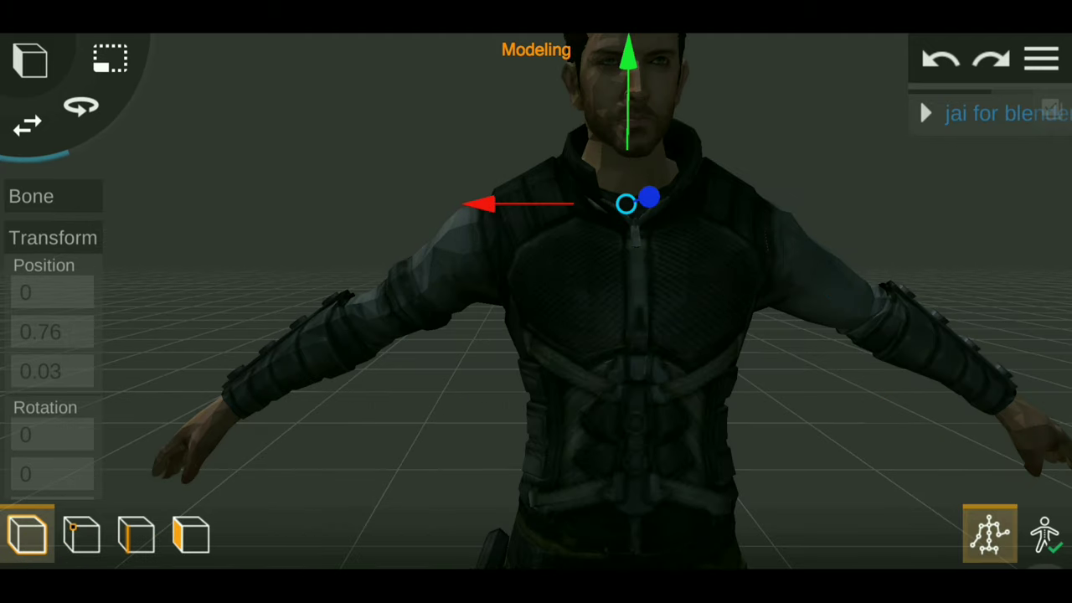
left_click(501, 234)
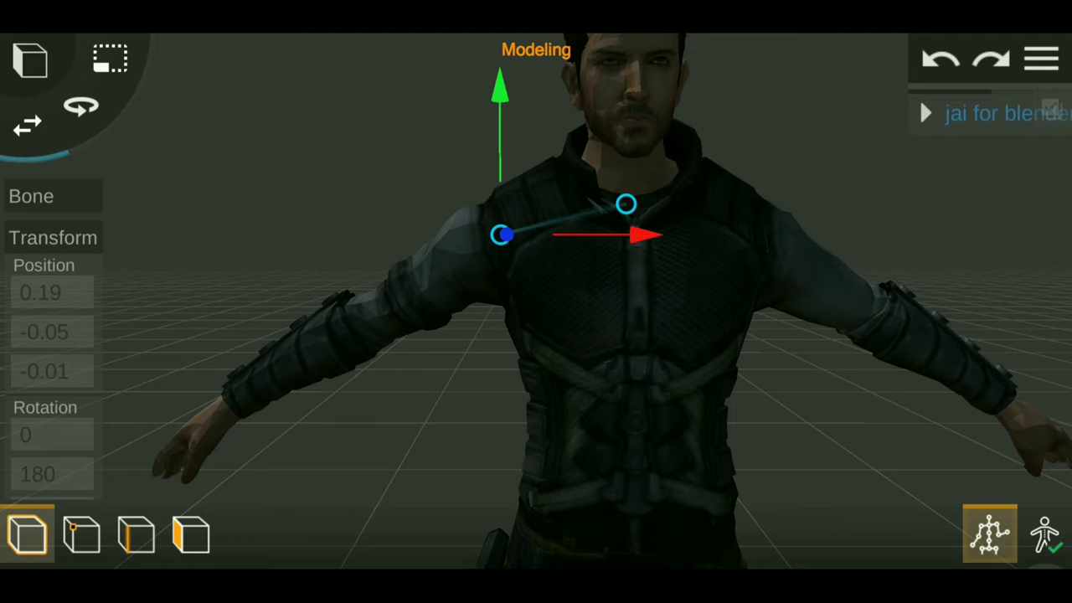
scroll(486, 373, "up", 3)
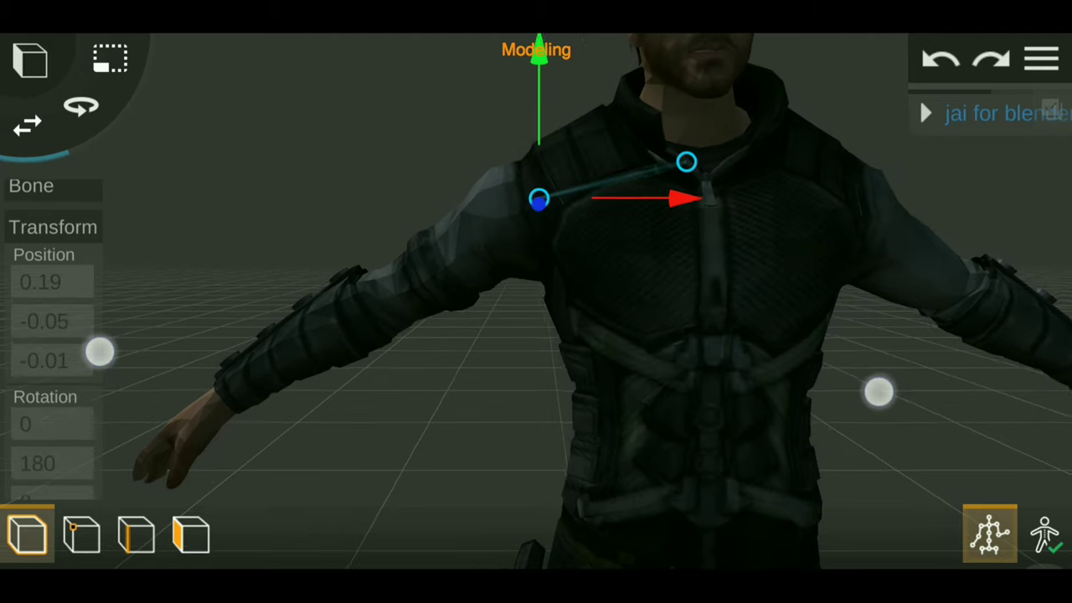
left_click(385, 298)
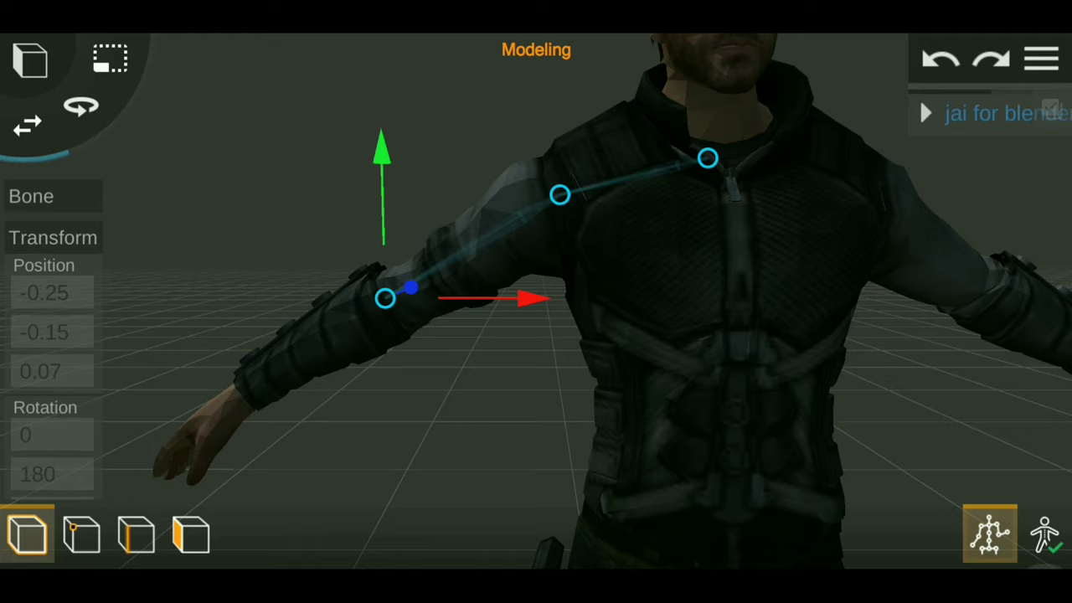
left_click(216, 428)
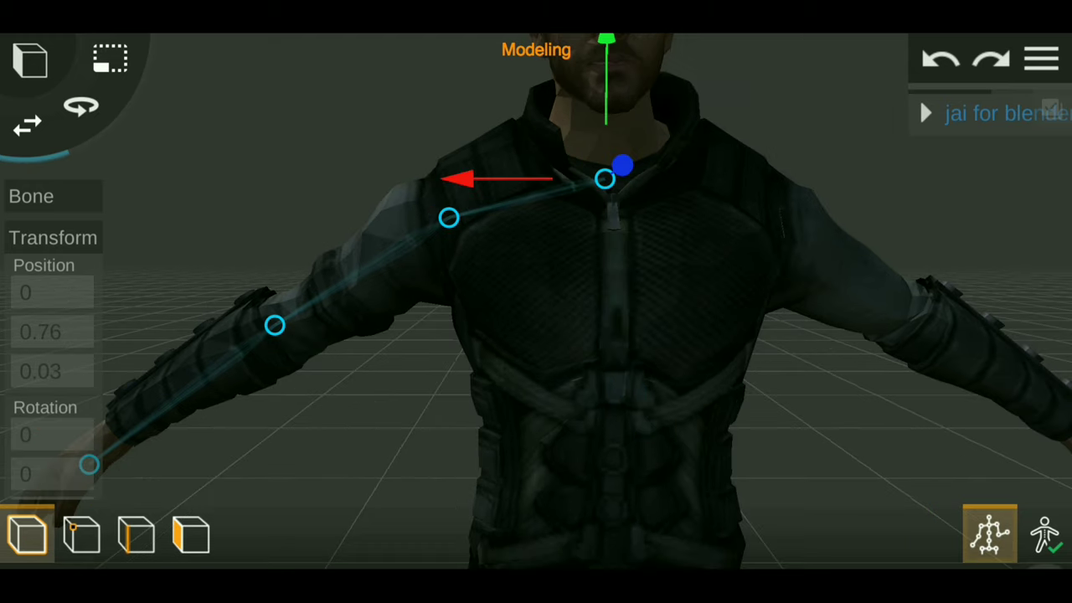
Add a second bone chain from the neck through the other shoulder, elbow and wrist
left_click(765, 229)
left_click(918, 313)
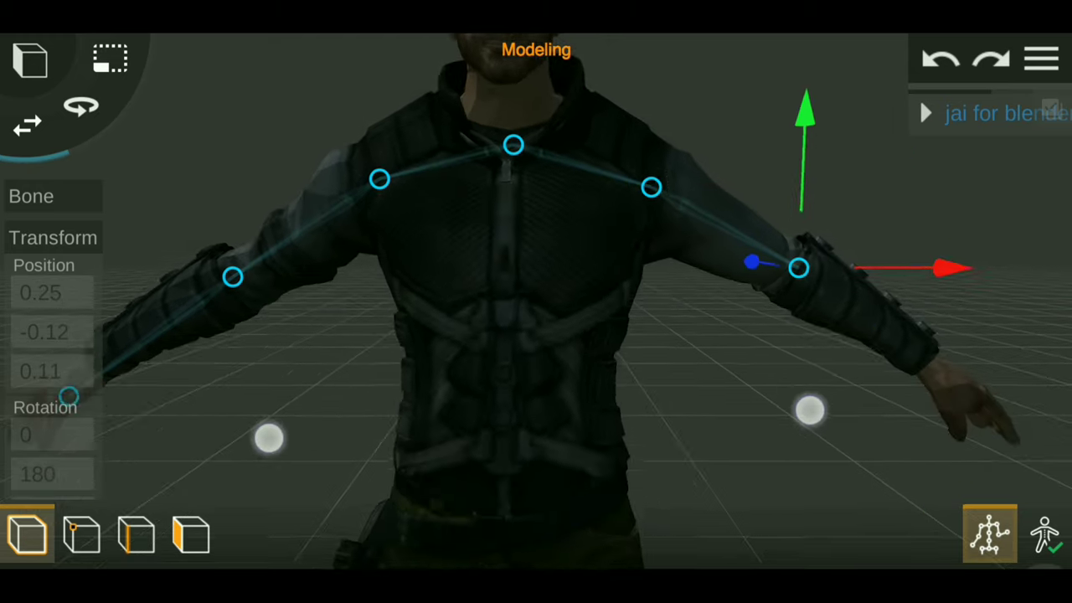
left_click_drag(539, 423, 519, 412)
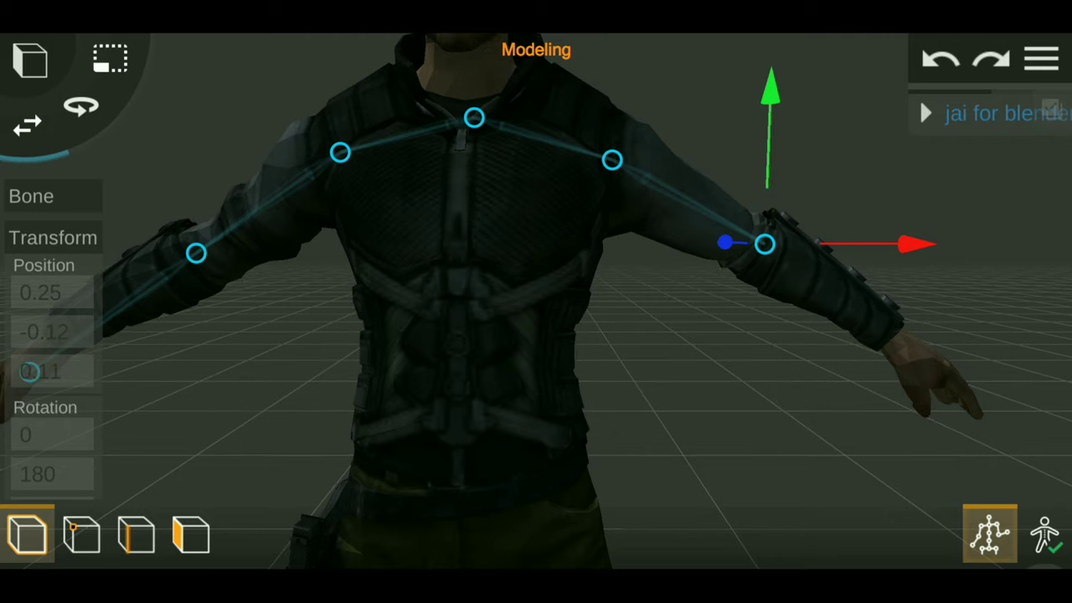
left_click(931, 353)
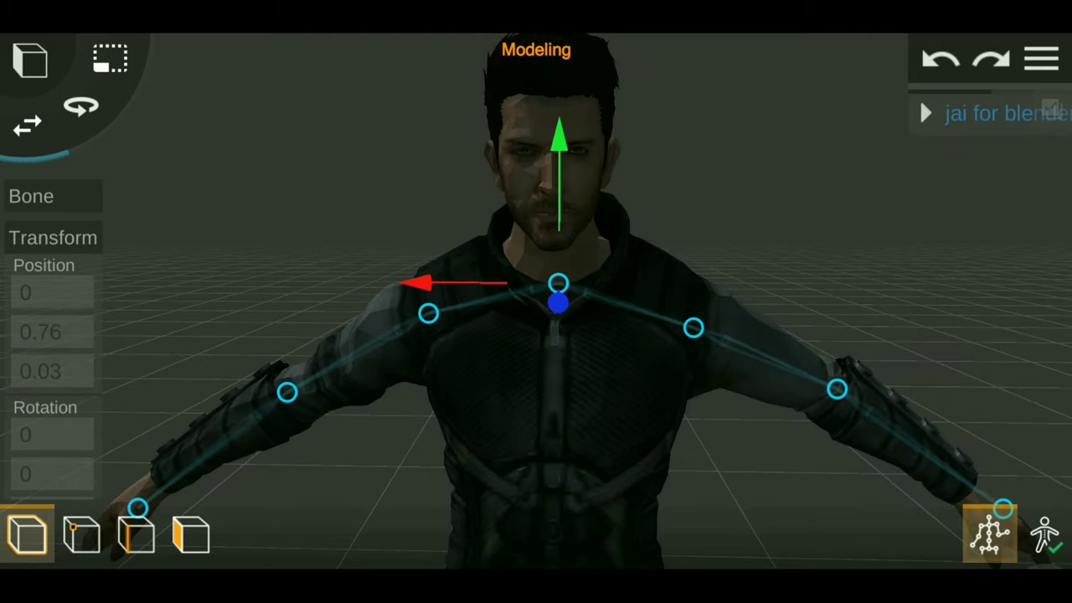
left_click_drag(227, 452, 291, 425)
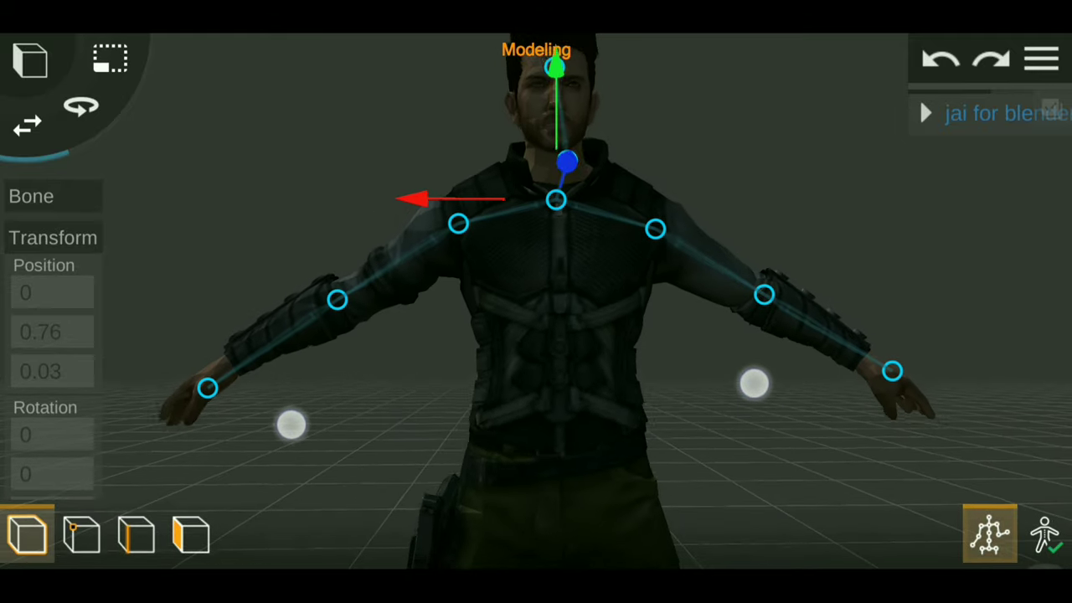
mouse_move(753, 383)
left_mouse_down()
mouse_move(743, 411)
mouse_move(768, 363)
left_mouse_up()
left_click(570, 280)
left_click(561, 361)
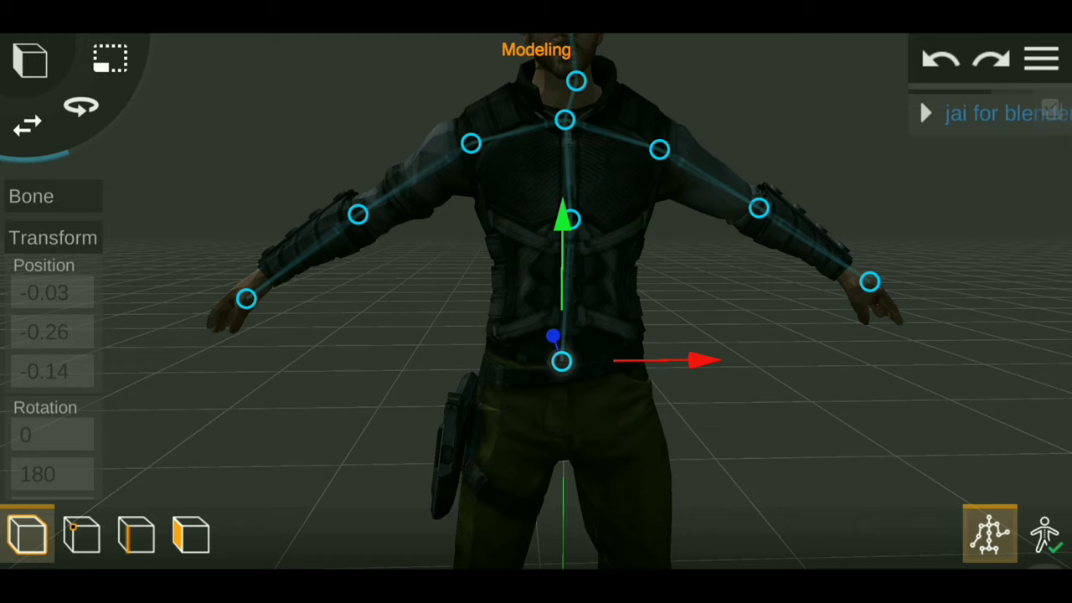
left_click_drag(586, 377, 653, 284)
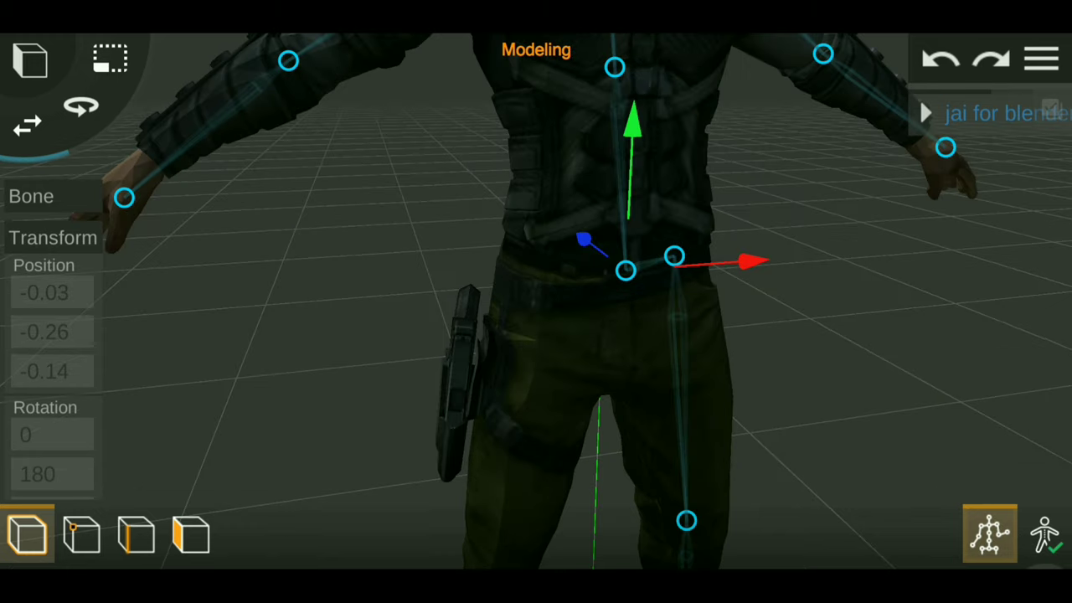
left_click(558, 292)
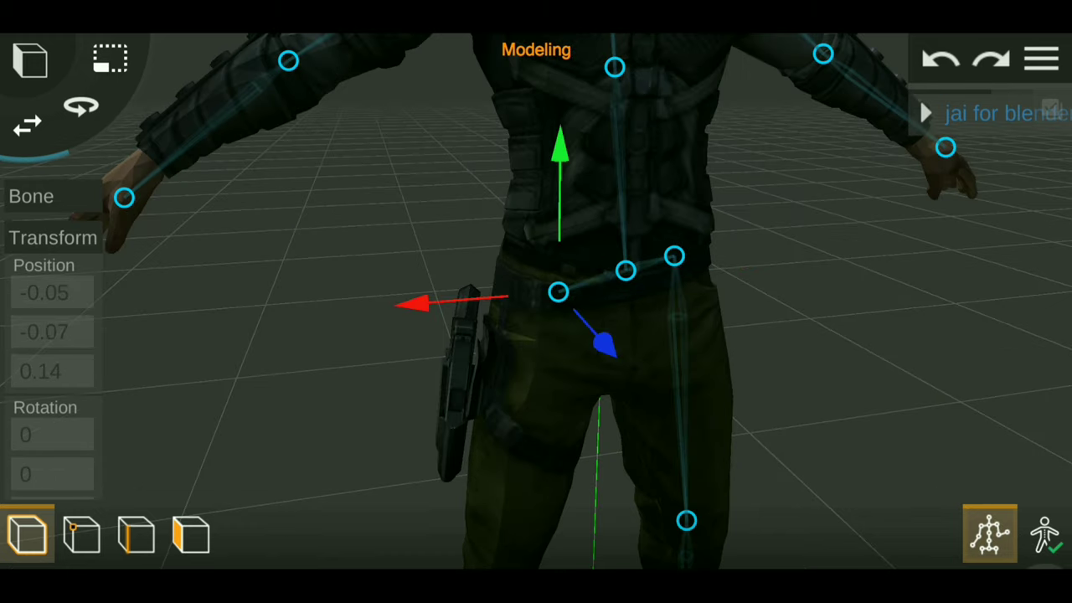
mouse_move(809, 376)
left_mouse_down()
mouse_move(792, 242)
mouse_move(858, 323)
mouse_move(748, 368)
left_mouse_up()
left_click(672, 376)
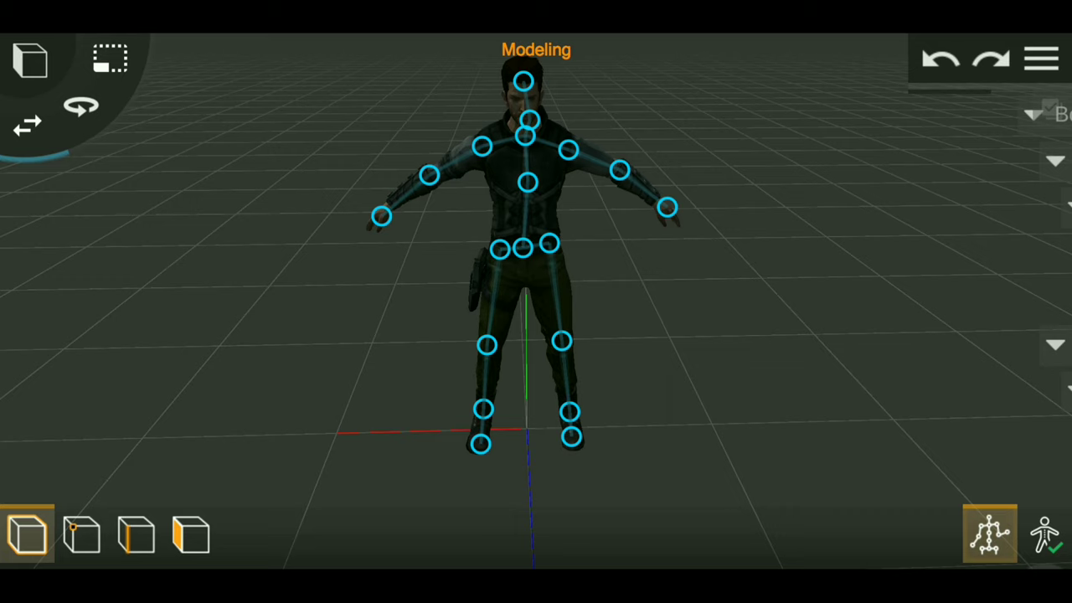
mouse_move(898, 349)
left_mouse_down()
mouse_move(840, 352)
mouse_move(870, 339)
mouse_move(873, 281)
left_mouse_up()
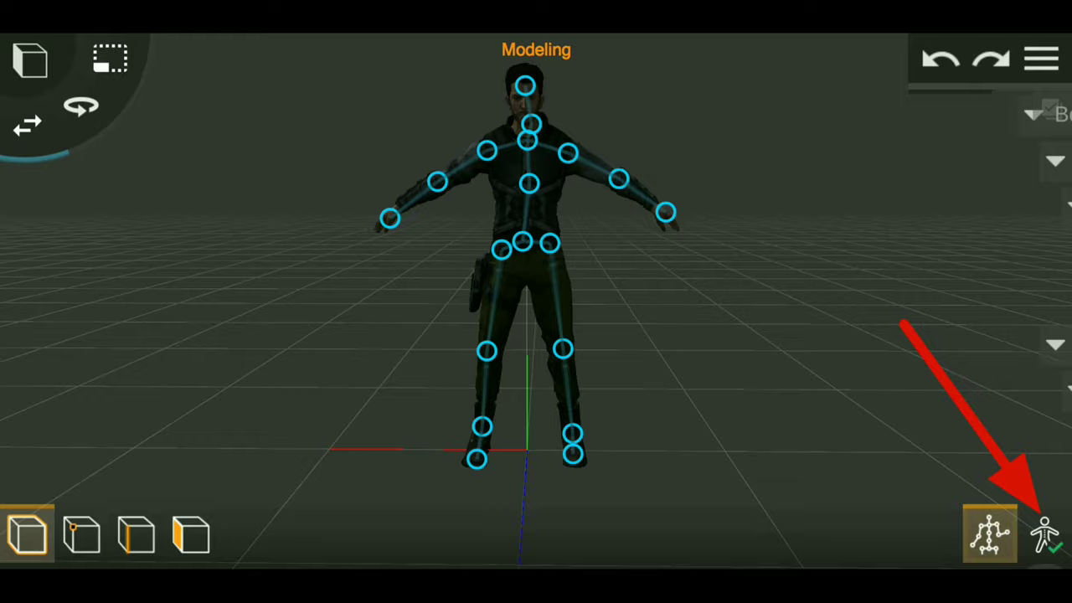
Skin the 19-bone skeleton to SubMesh_0, answering YES to the prompt
left_click(1044, 533)
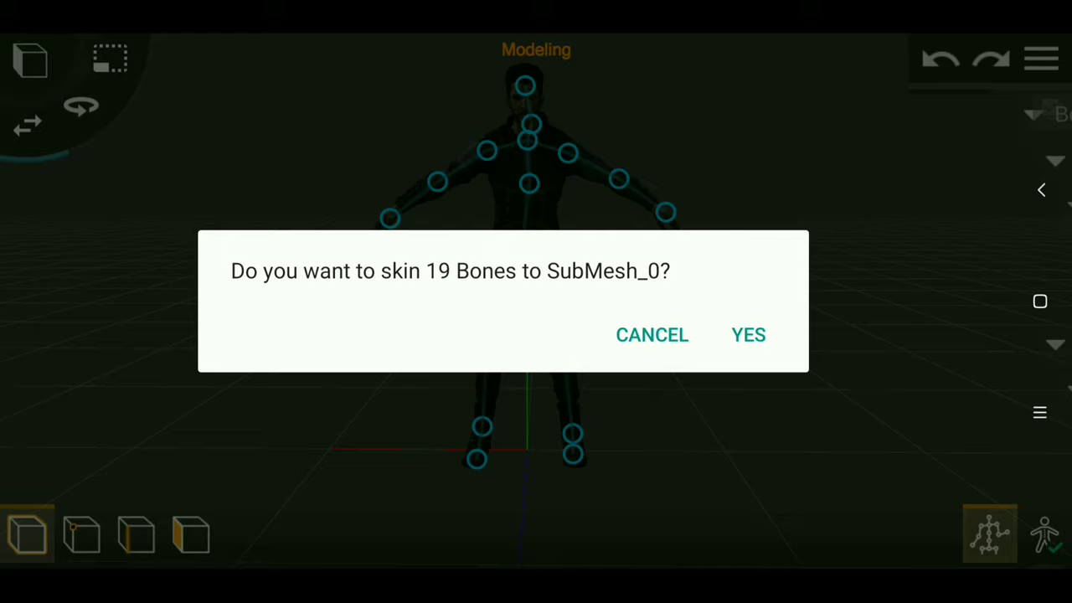
left_click(748, 334)
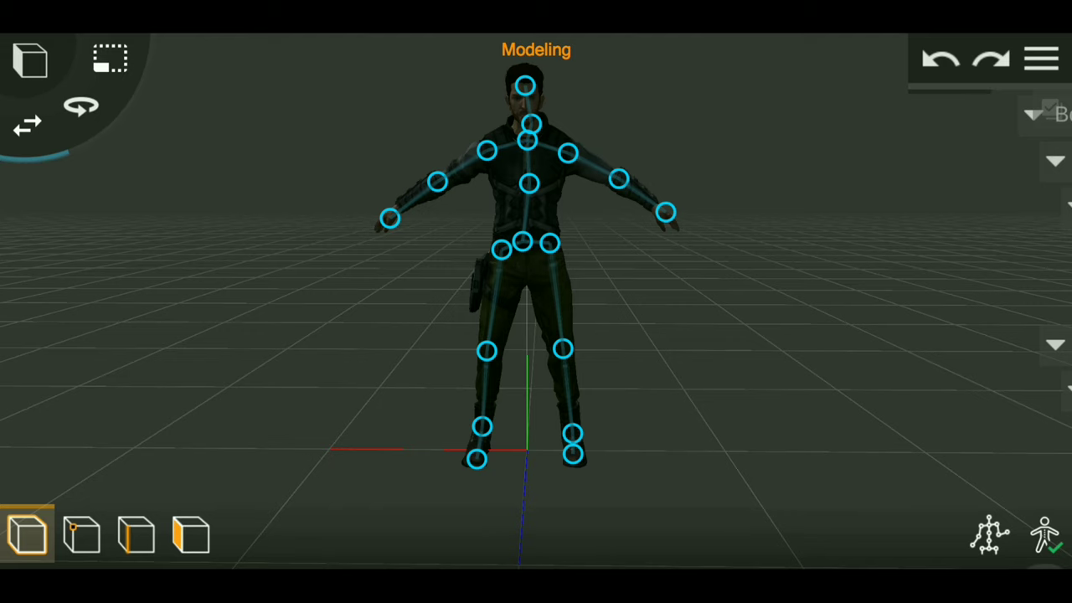
Rotate the shoulder bone to 171.61° and back to check the sleeve follows, then view from the front
scroll(544, 293, "up", 5)
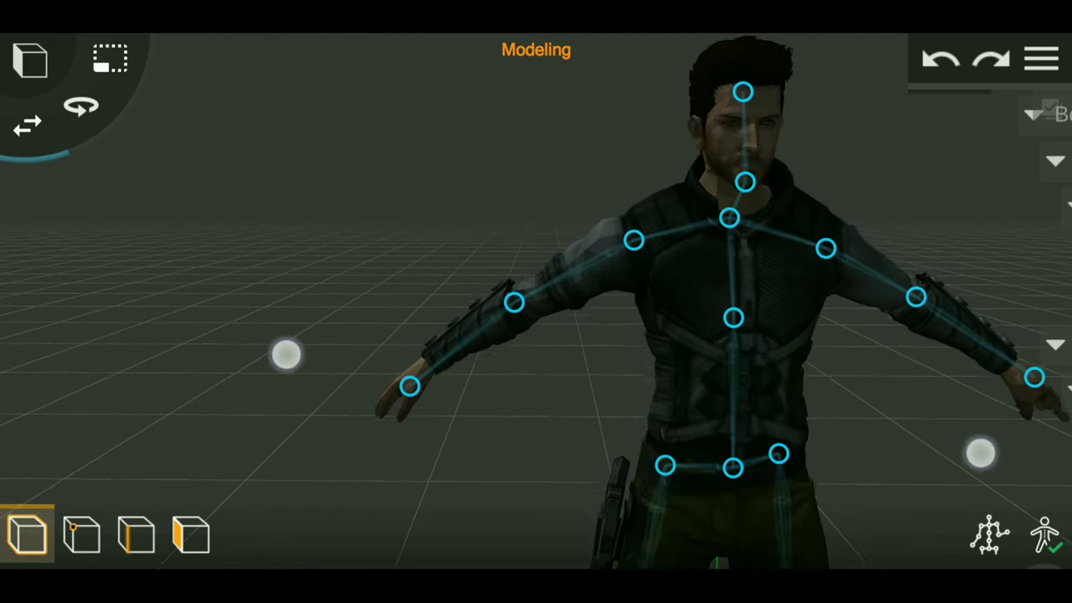
scroll(577, 351, "up", 3)
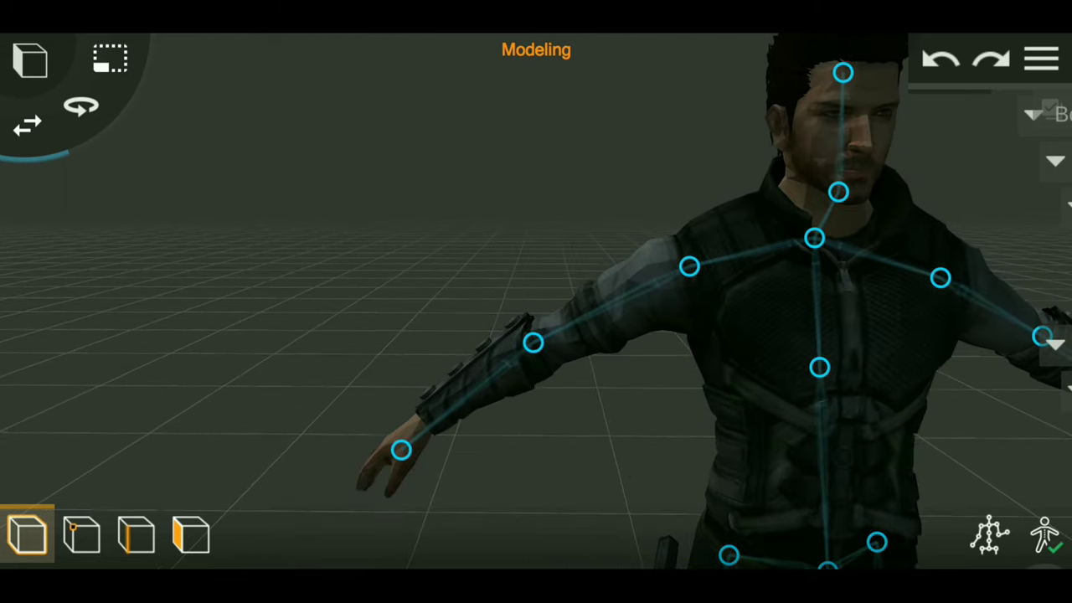
left_click(688, 267)
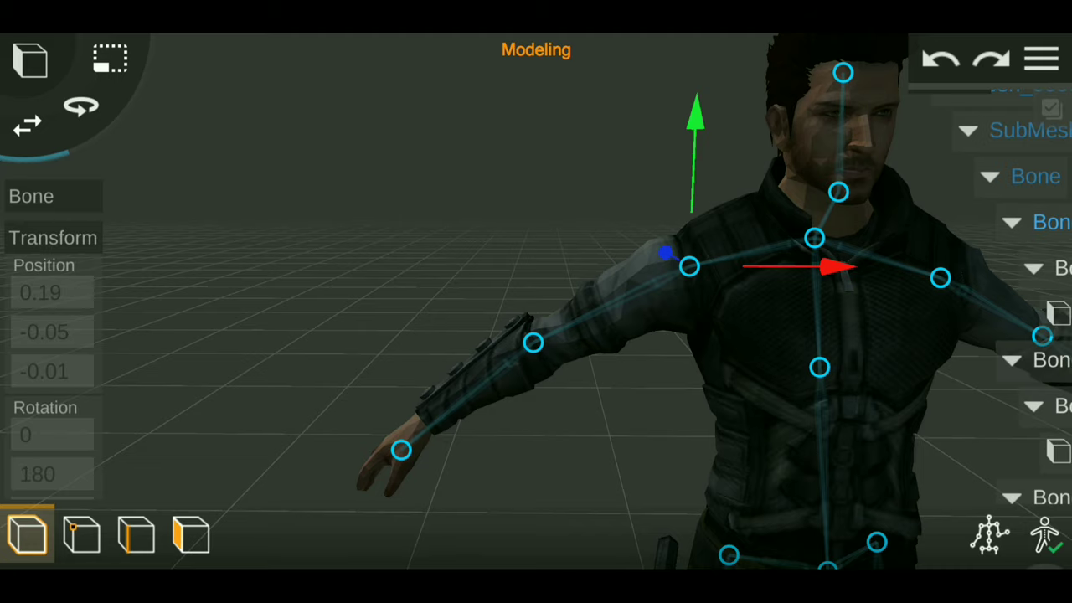
left_click(80, 106)
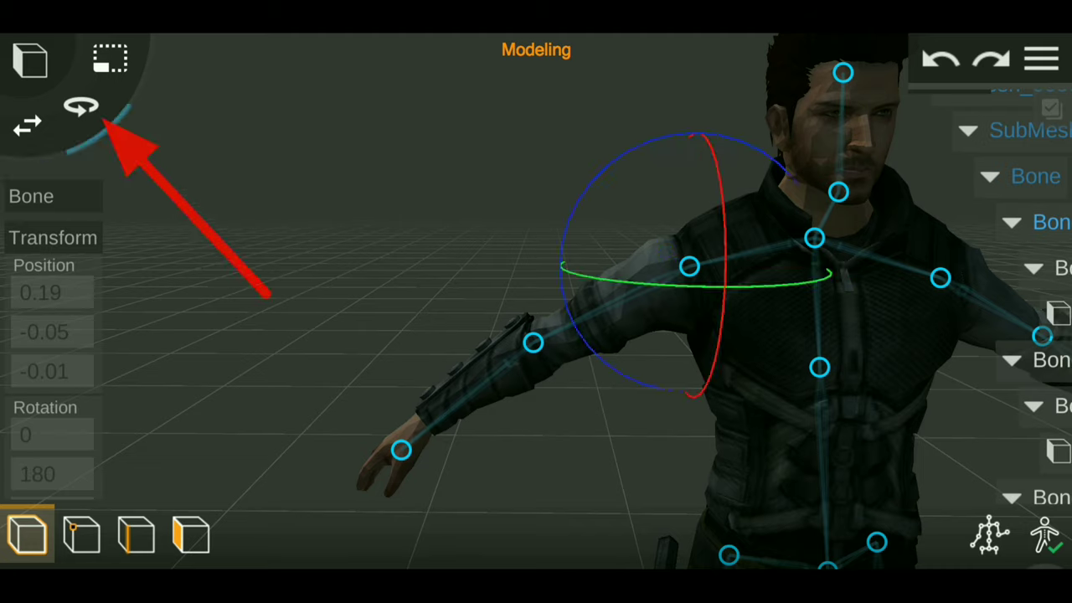
left_click_drag(720, 286, 797, 289)
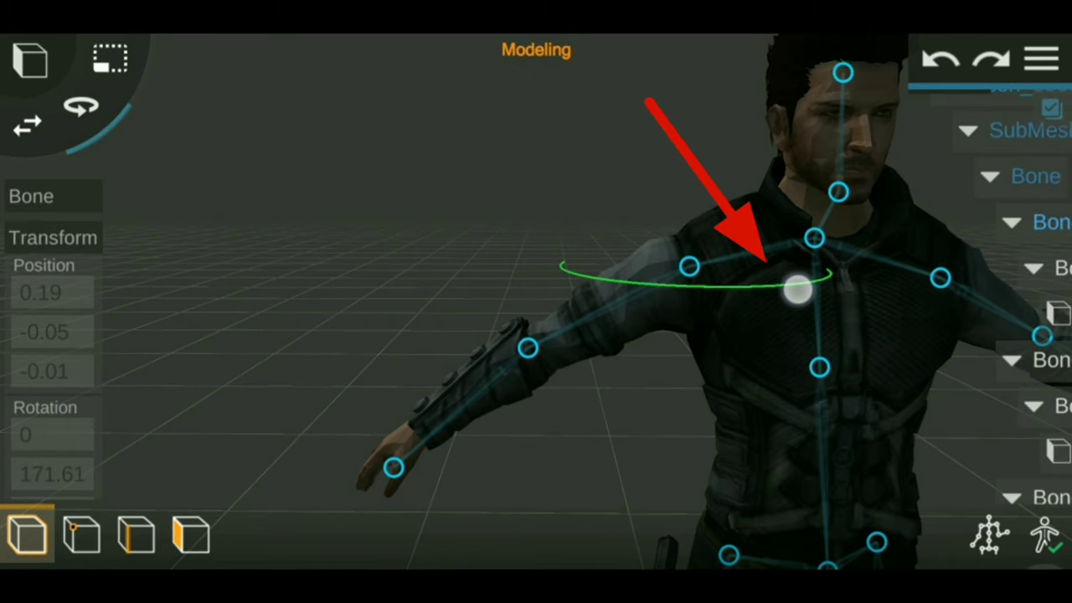
mouse_move(797, 289)
left_mouse_down()
mouse_move(825, 296)
mouse_move(700, 316)
mouse_move(739, 289)
mouse_move(825, 292)
mouse_move(705, 315)
mouse_move(725, 290)
mouse_move(832, 294)
mouse_move(706, 315)
left_mouse_up()
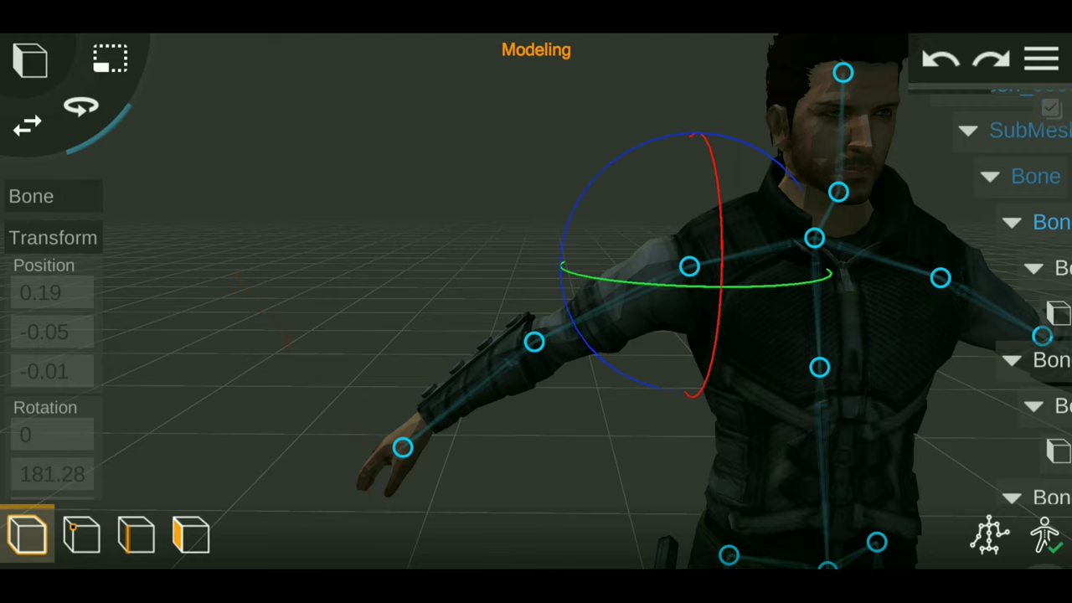
left_click_drag(268, 276, 227, 263)
mouse_move(837, 335)
left_mouse_down()
mouse_move(705, 335)
mouse_move(689, 323)
left_mouse_up()
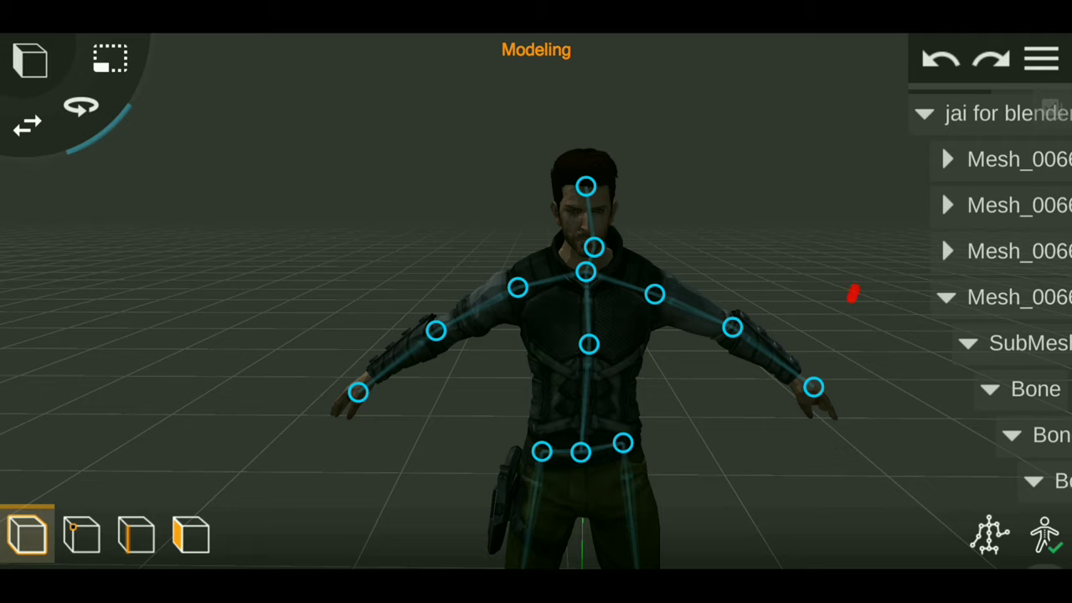
Expand the model's meshes in the hierarchy, select a submesh, and return the chest bone to Move
left_click(928, 113)
left_click(926, 115)
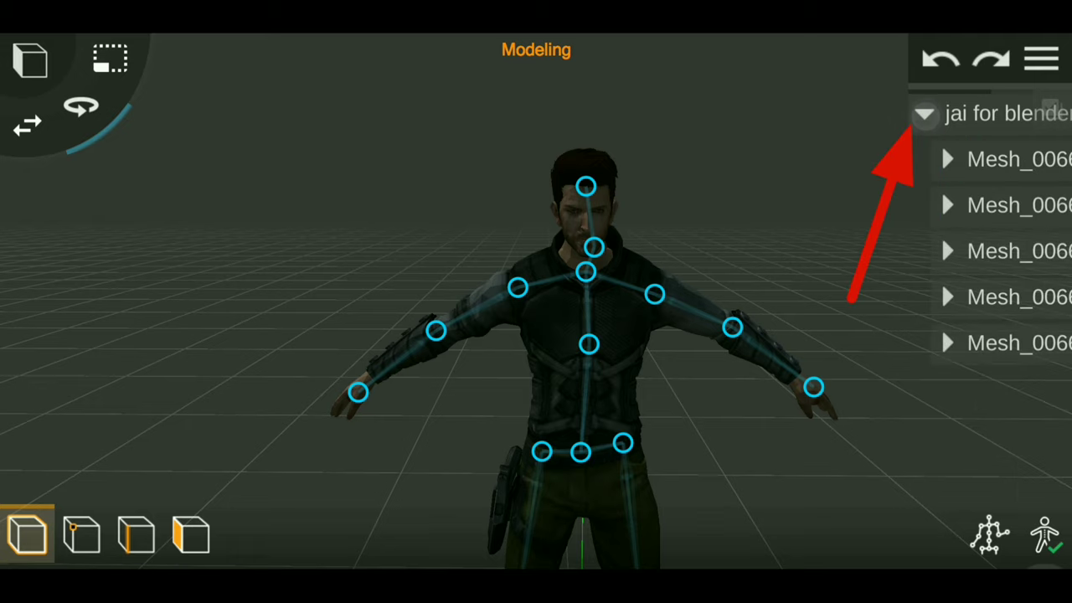
left_click(929, 113)
mouse_move(930, 313)
left_mouse_down()
mouse_move(1043, 343)
mouse_move(911, 310)
mouse_move(892, 317)
left_mouse_up()
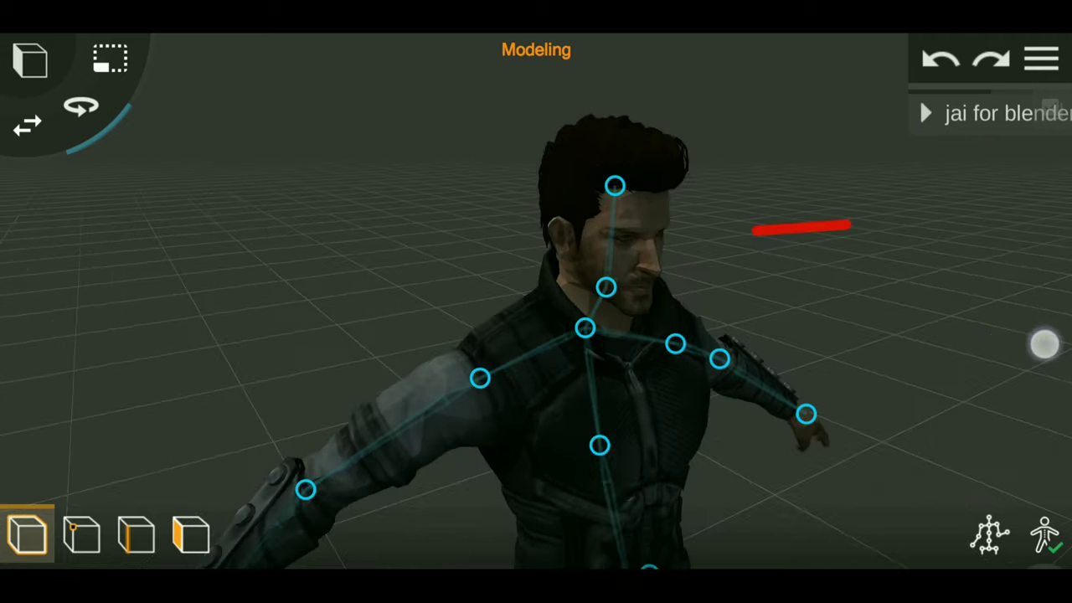
left_click(919, 98)
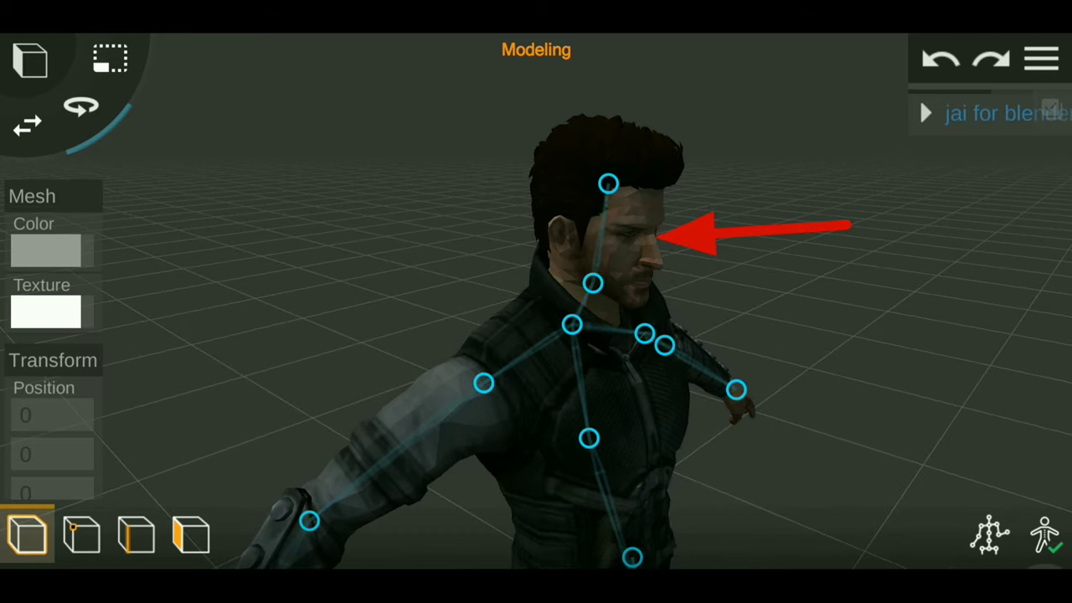
left_click(925, 113)
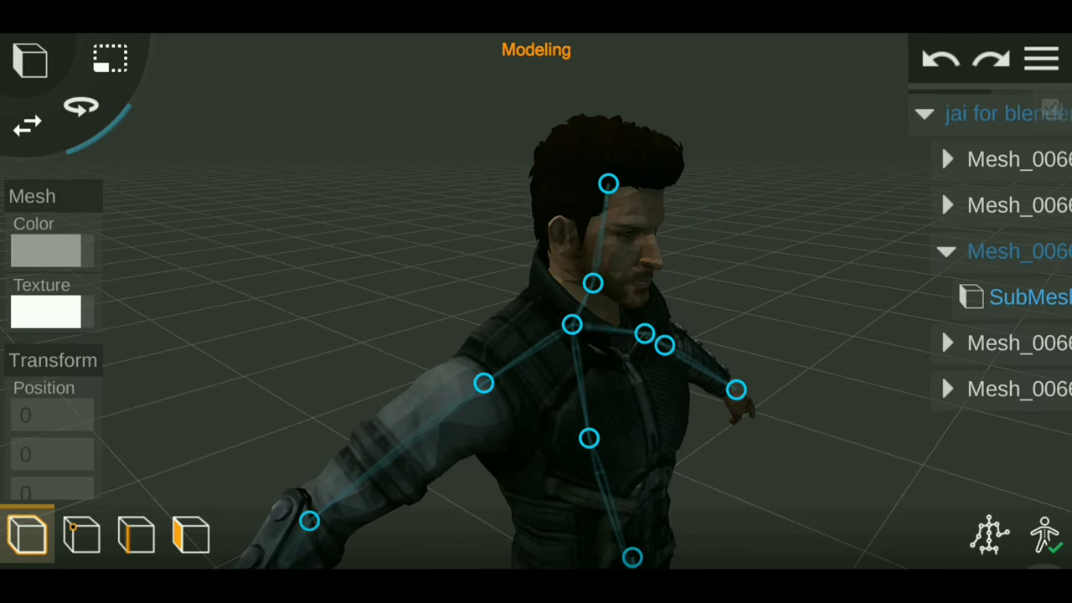
left_click(975, 305)
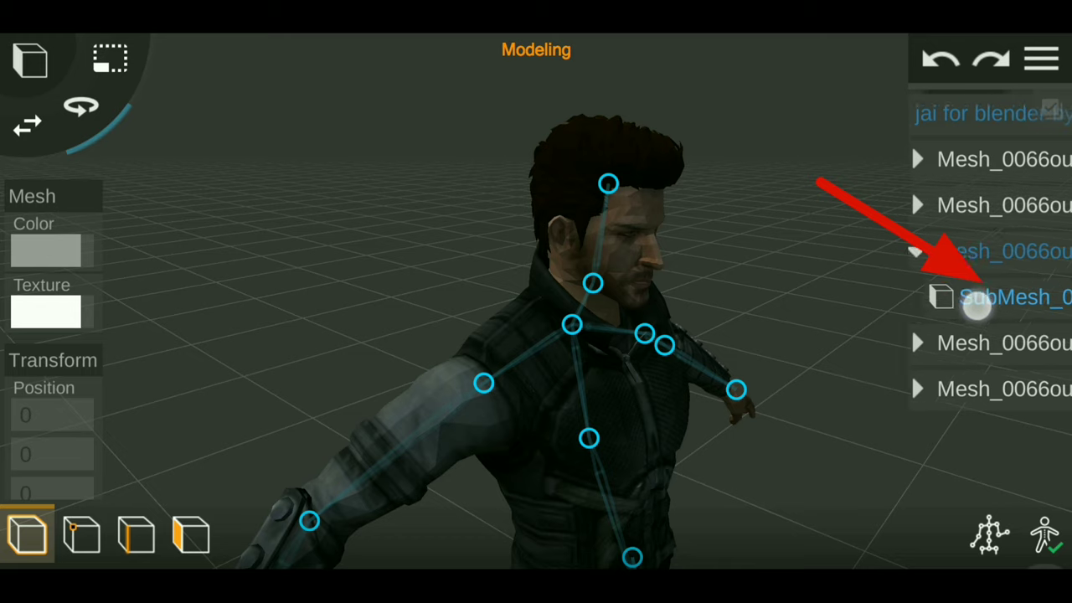
left_click_drag(974, 305, 1021, 275)
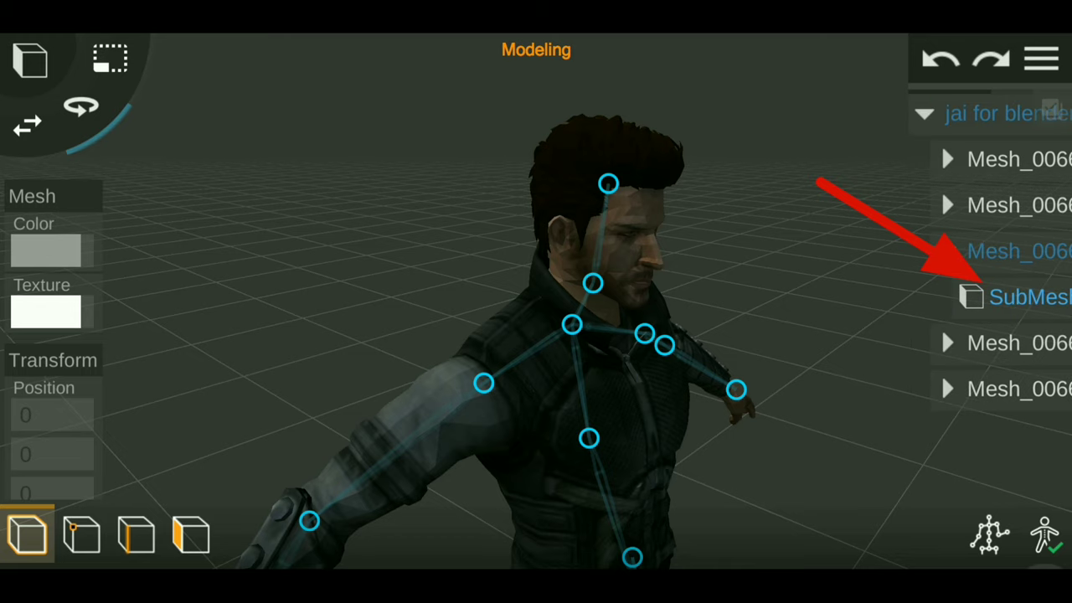
left_click(572, 324)
left_click(28, 125)
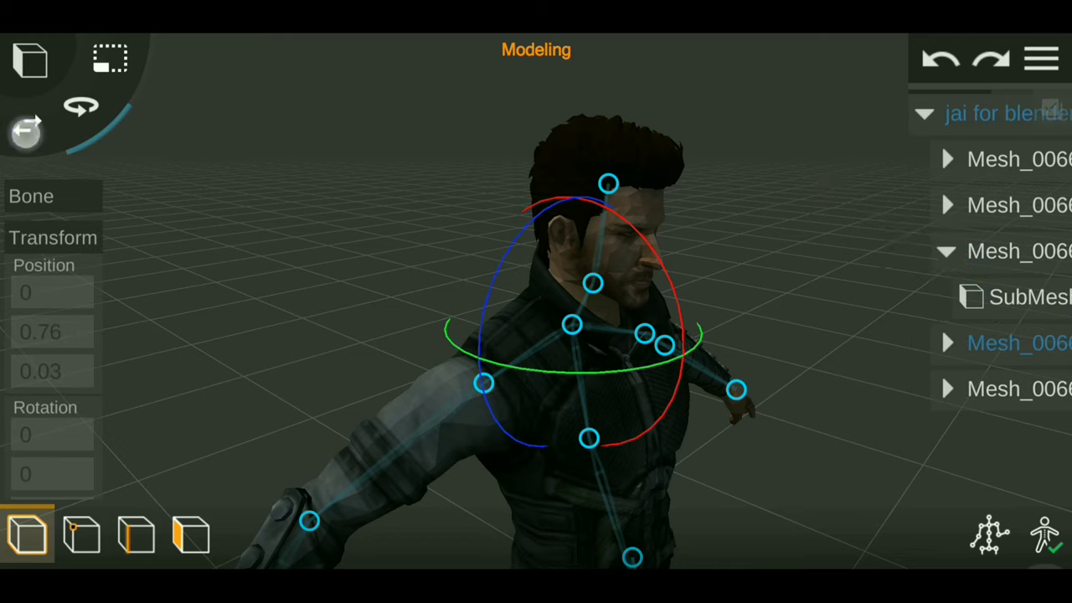
Drag the skeleton's root Bone entry onto the other Mesh_006's SubMesh
left_click(1005, 342)
left_click(971, 388)
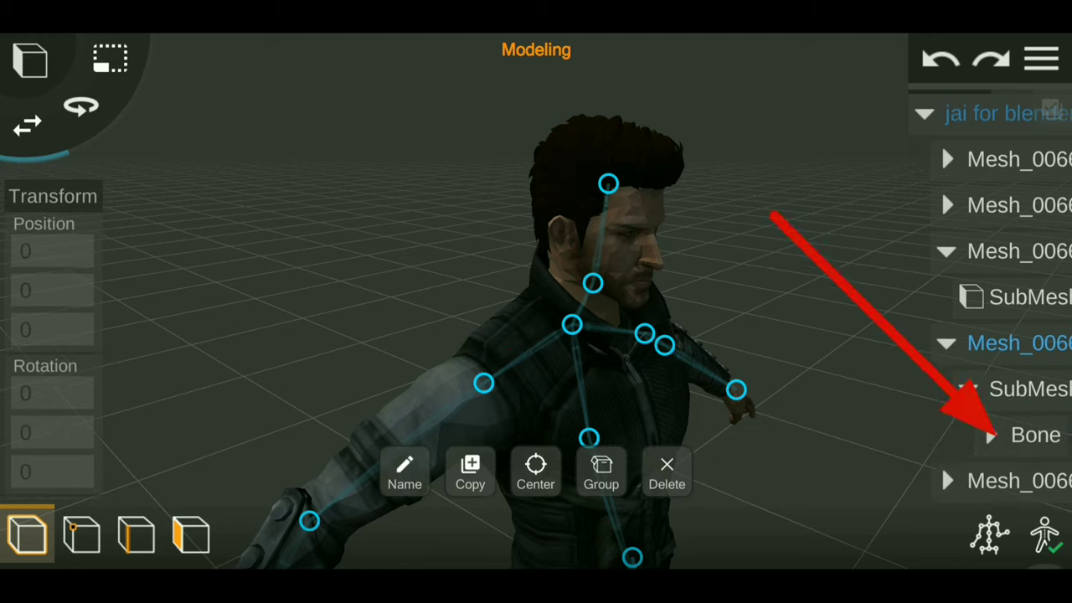
left_click(1046, 435)
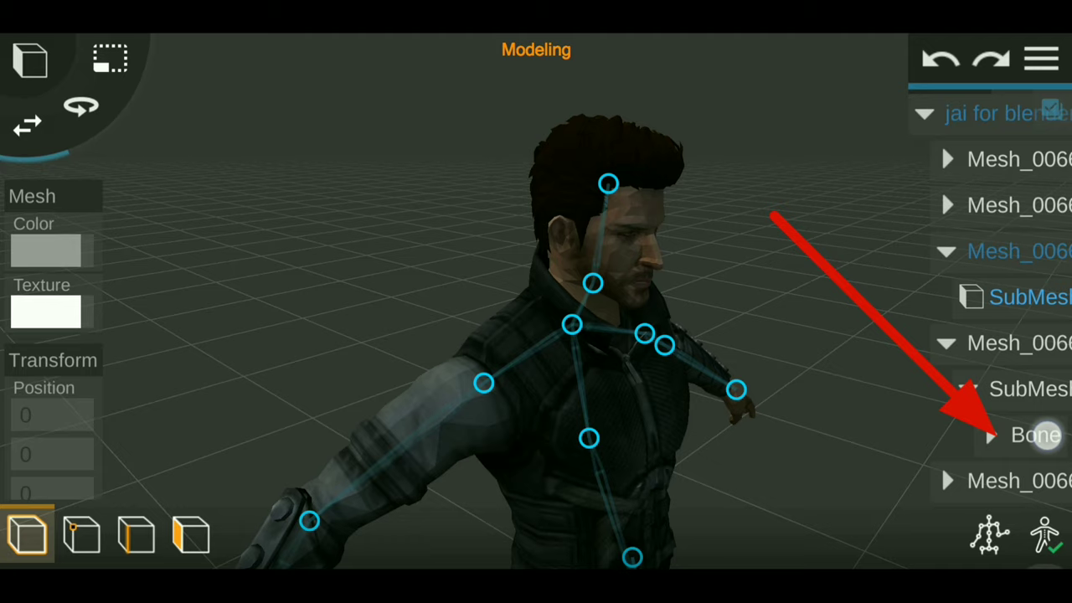
left_click_drag(1046, 435, 1026, 291)
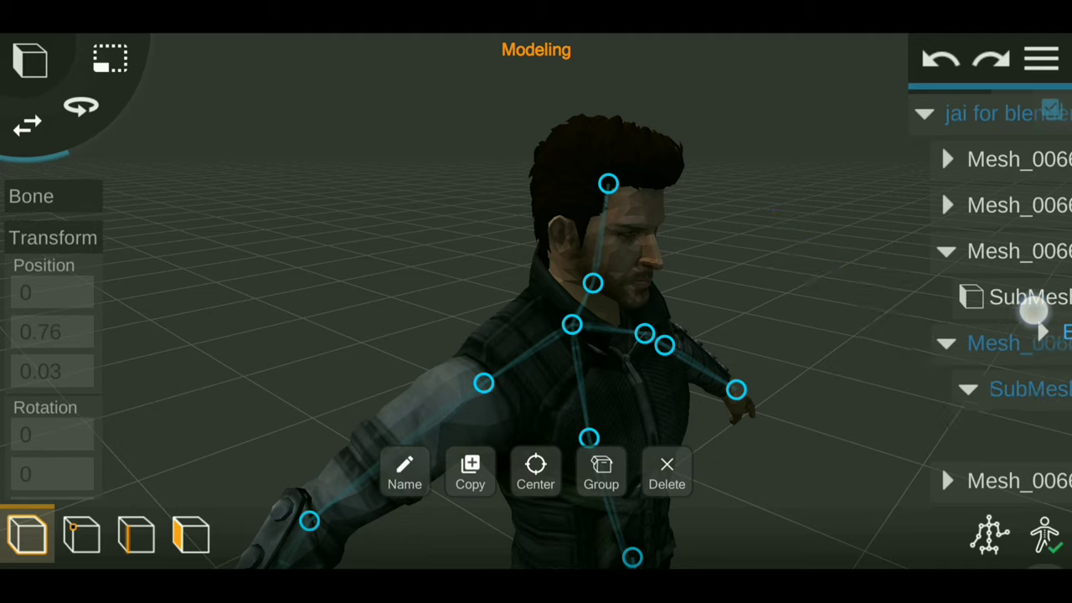
left_click_drag(1027, 290, 1028, 277)
Reveal the Bone under the submesh and skin the skeleton to SubMesh_0 in skeleton mode
left_click(969, 296)
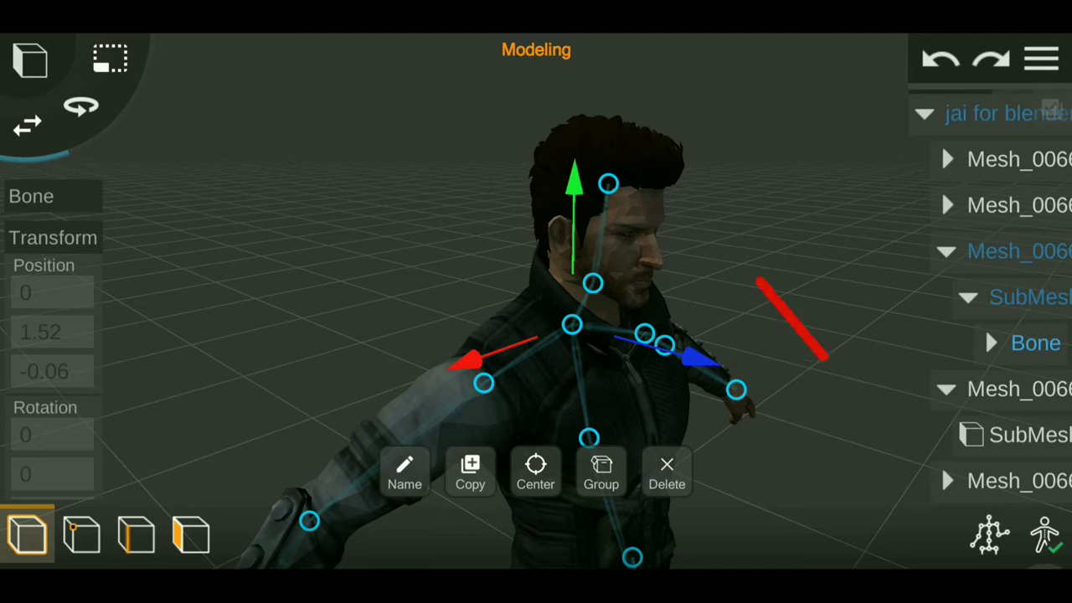
left_click(989, 533)
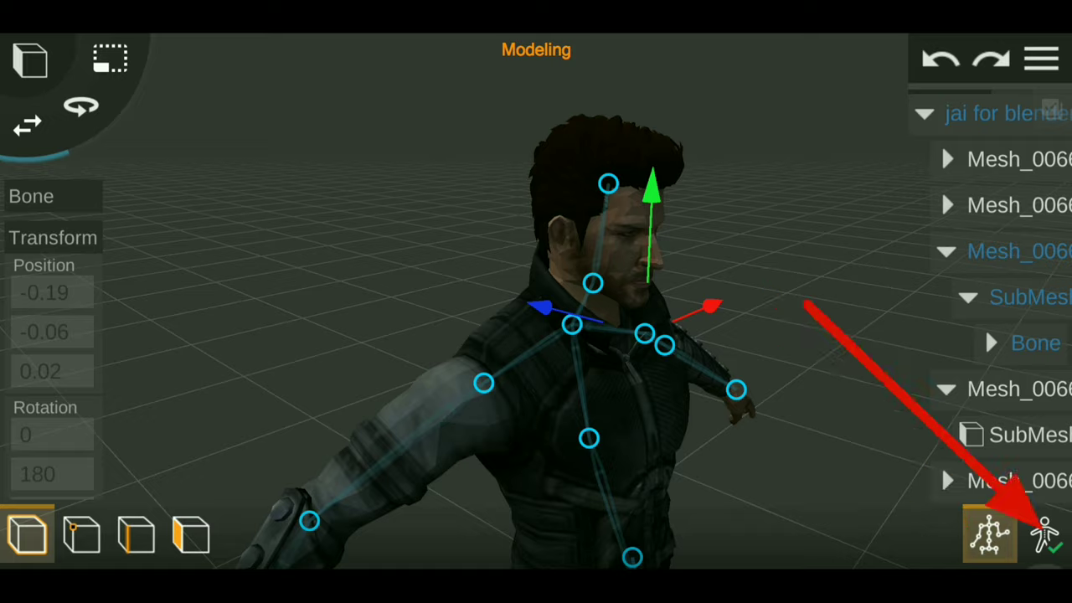
left_click(1044, 533)
left_click(747, 334)
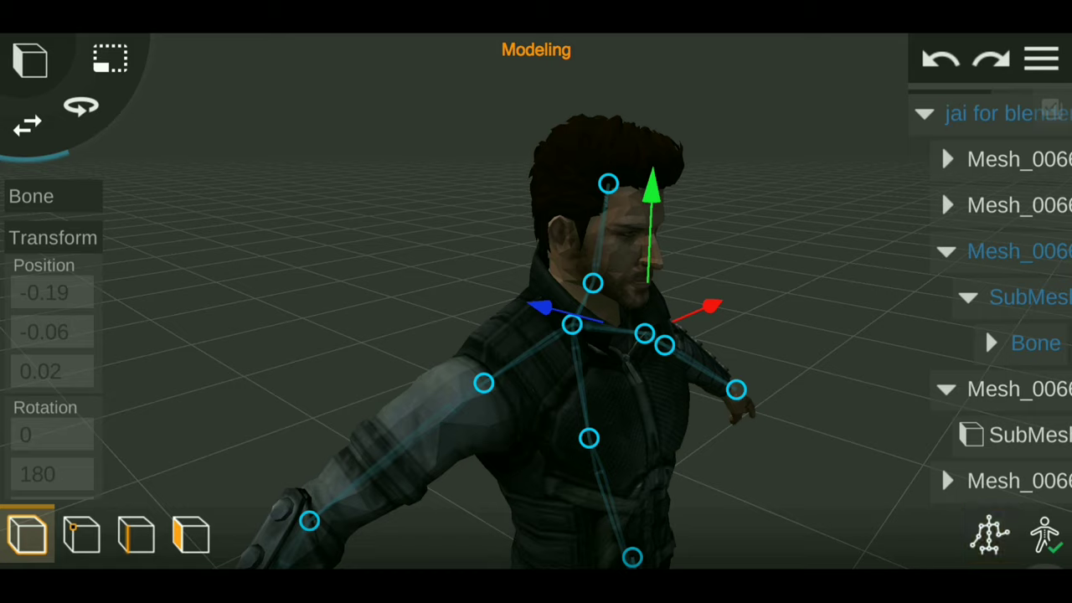
Reselect a bone and skin all 19 bones to SubMesh_0 again, confirming YES
left_click(831, 345)
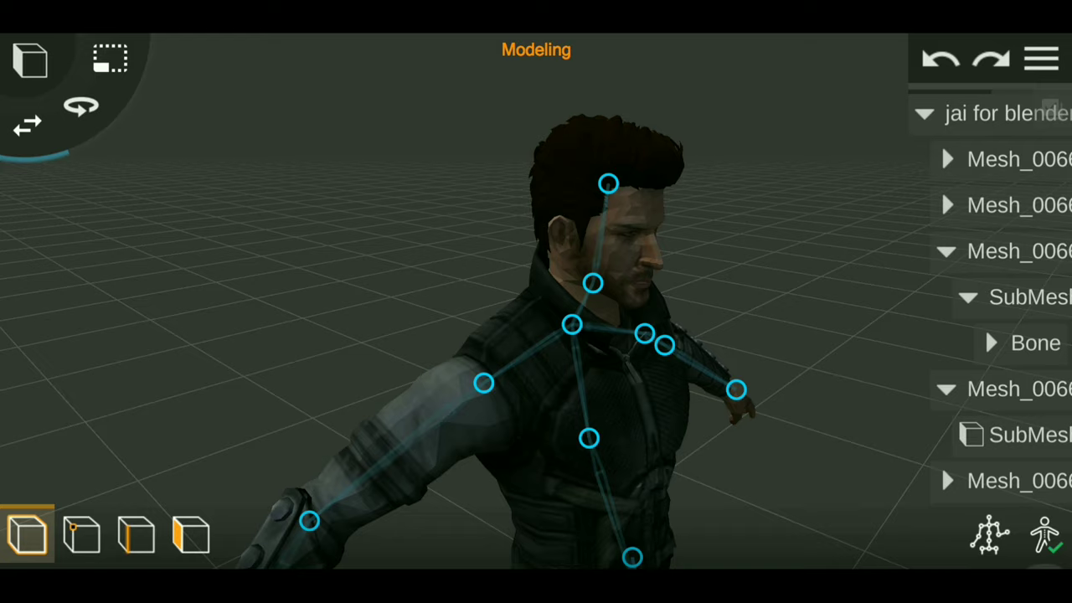
left_click(1036, 385)
left_click(989, 534)
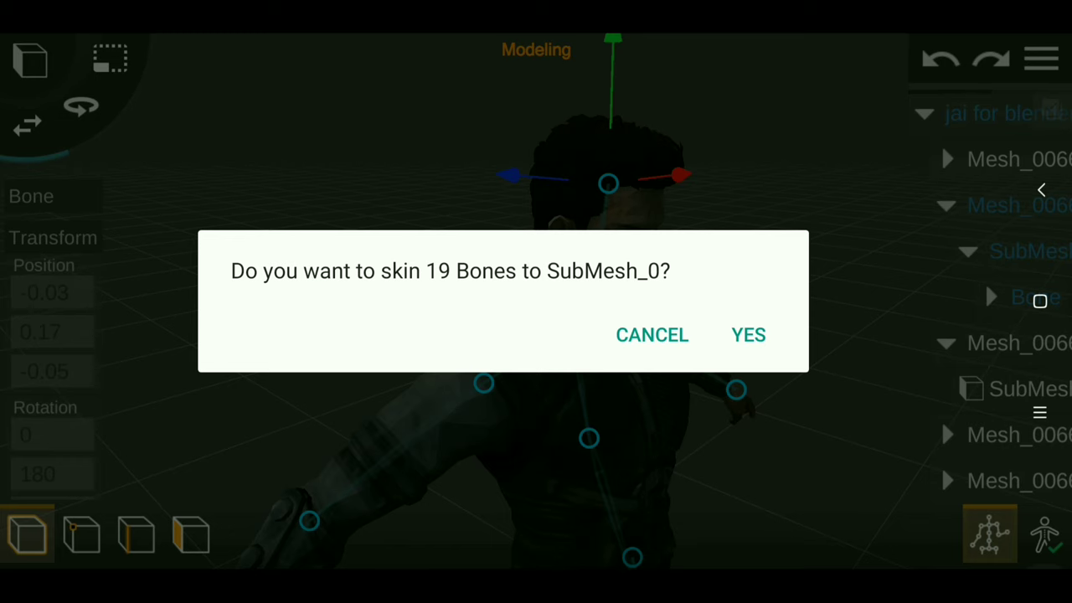
left_click(748, 333)
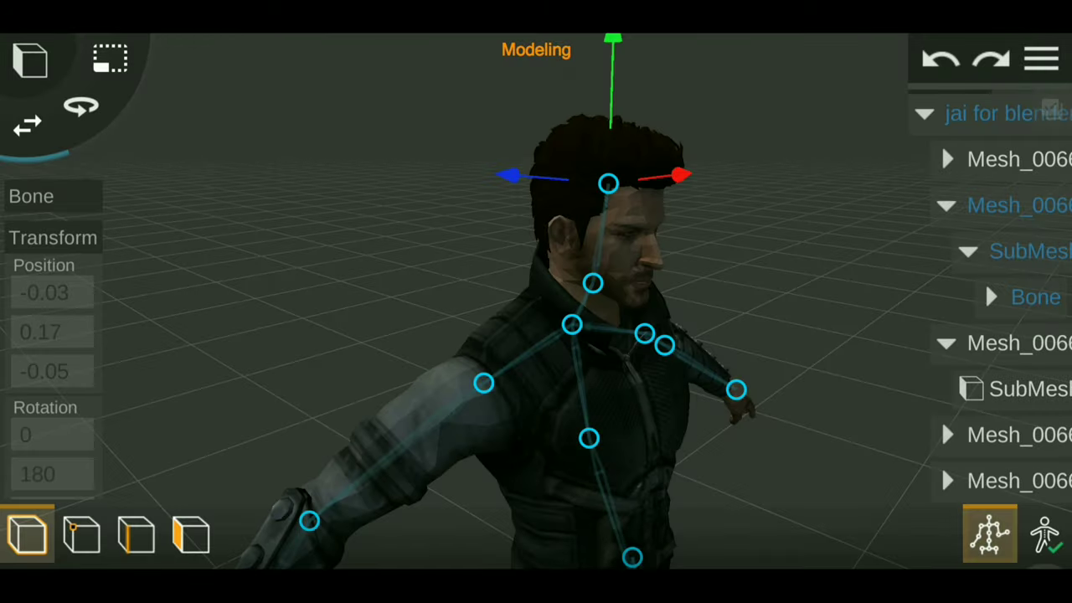
Move the first Mesh_0066's Bone entry below its SubMesh and orbit to a front-quarter view
left_click(1017, 159)
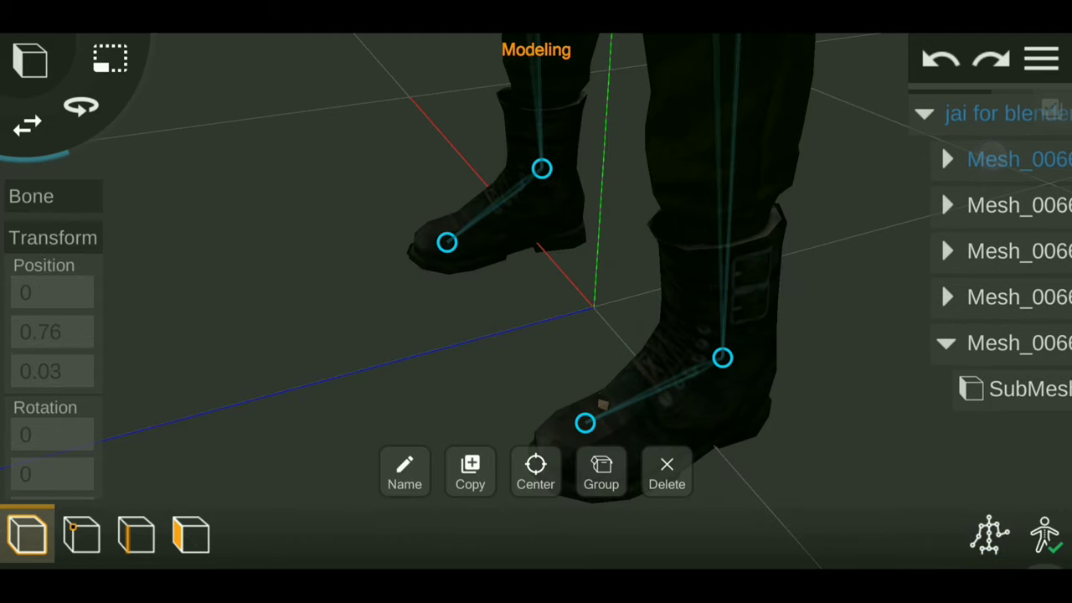
left_click(946, 159)
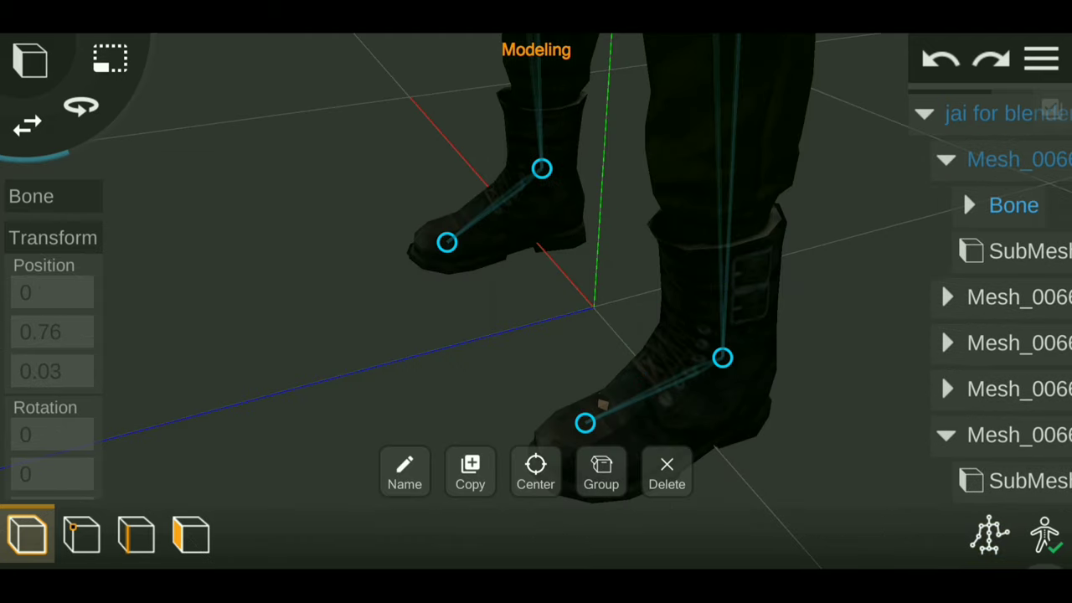
mouse_move(1011, 204)
left_mouse_down()
mouse_move(1030, 246)
mouse_move(1018, 206)
left_mouse_up()
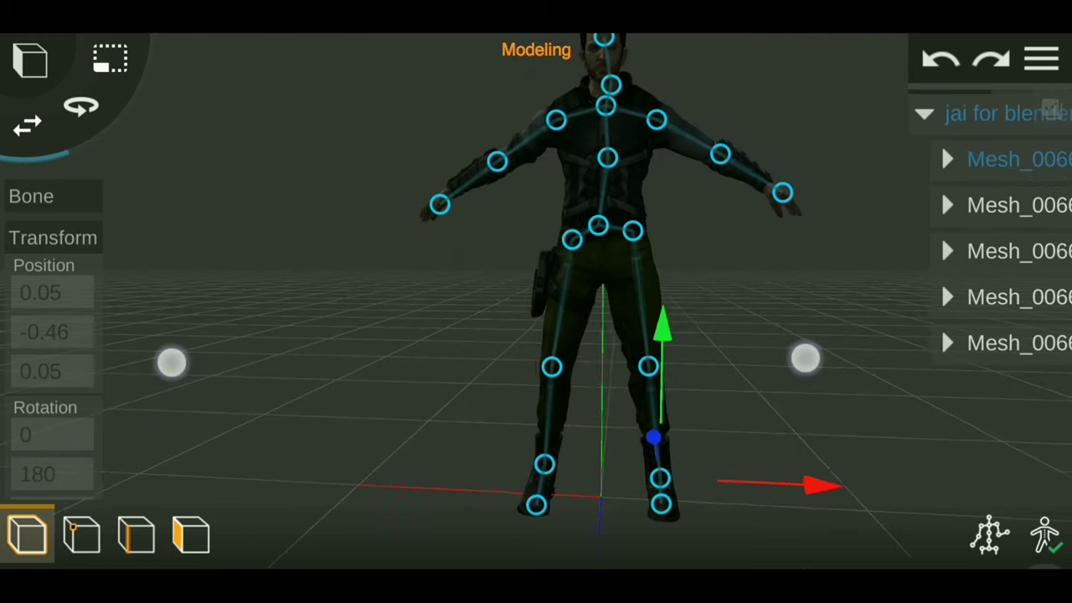
scroll(486, 351, "up", 3)
left_click_drag(900, 352, 859, 360)
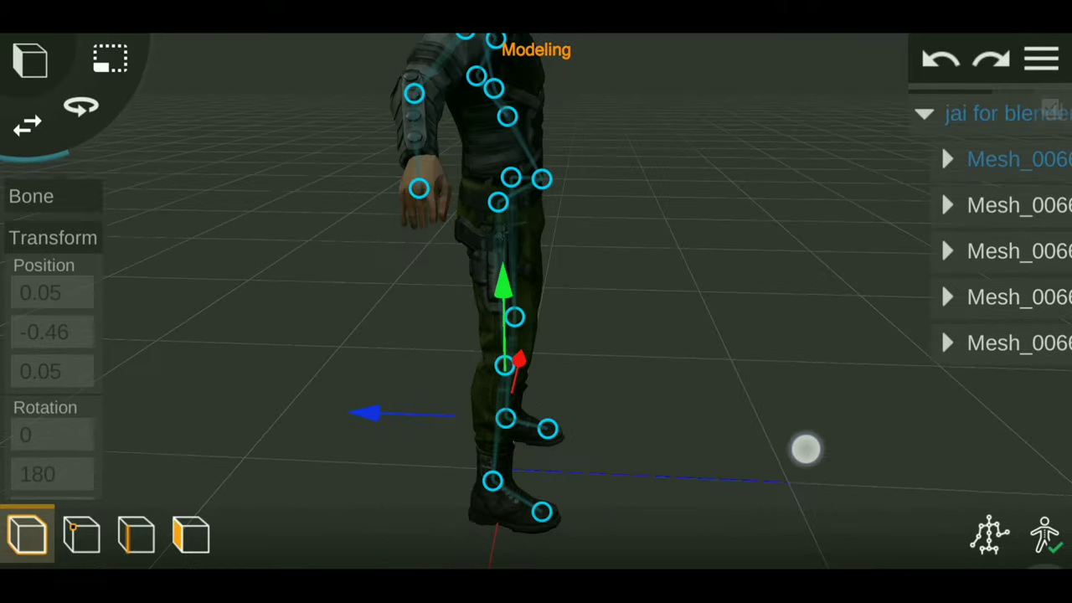
mouse_move(859, 360)
left_mouse_down()
mouse_move(976, 323)
mouse_move(1024, 351)
mouse_move(957, 338)
mouse_move(754, 360)
left_mouse_up()
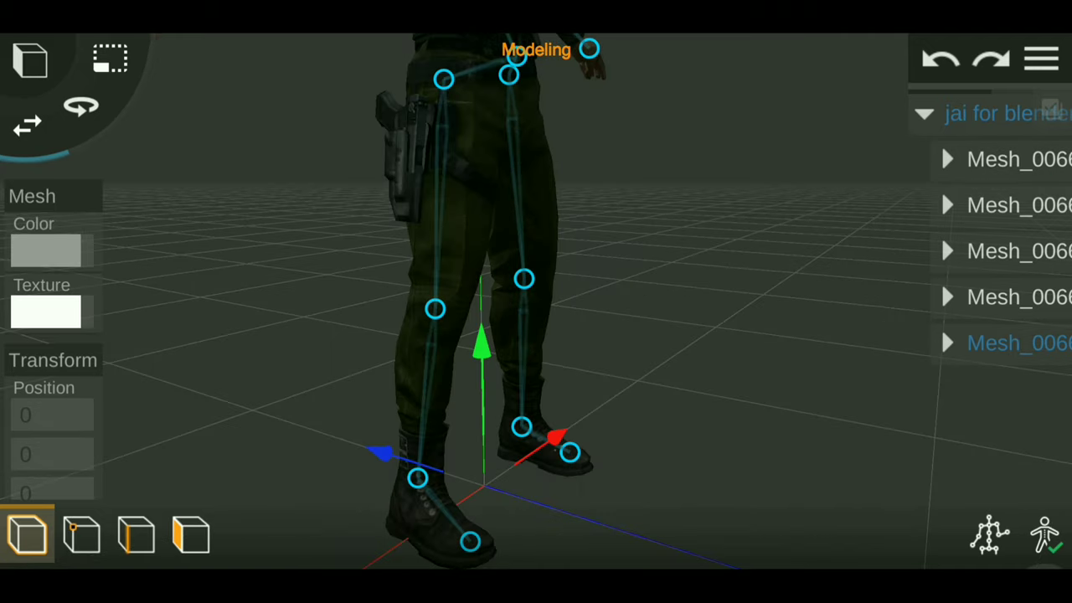
Test-rotate the knee and hip bones, checking the leg mesh bends with them
left_click(80, 106)
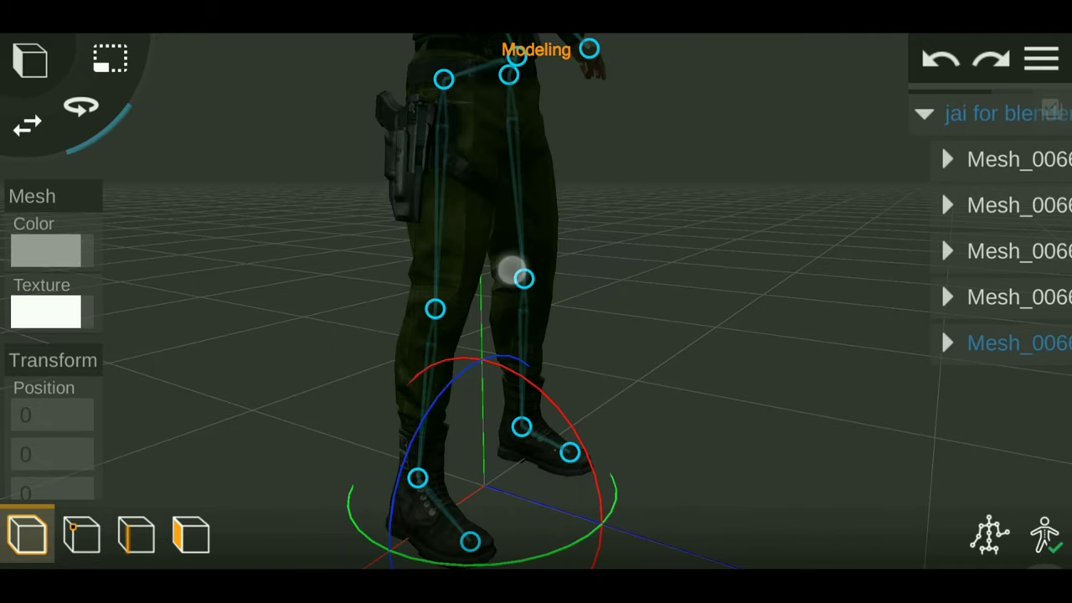
left_click(524, 279)
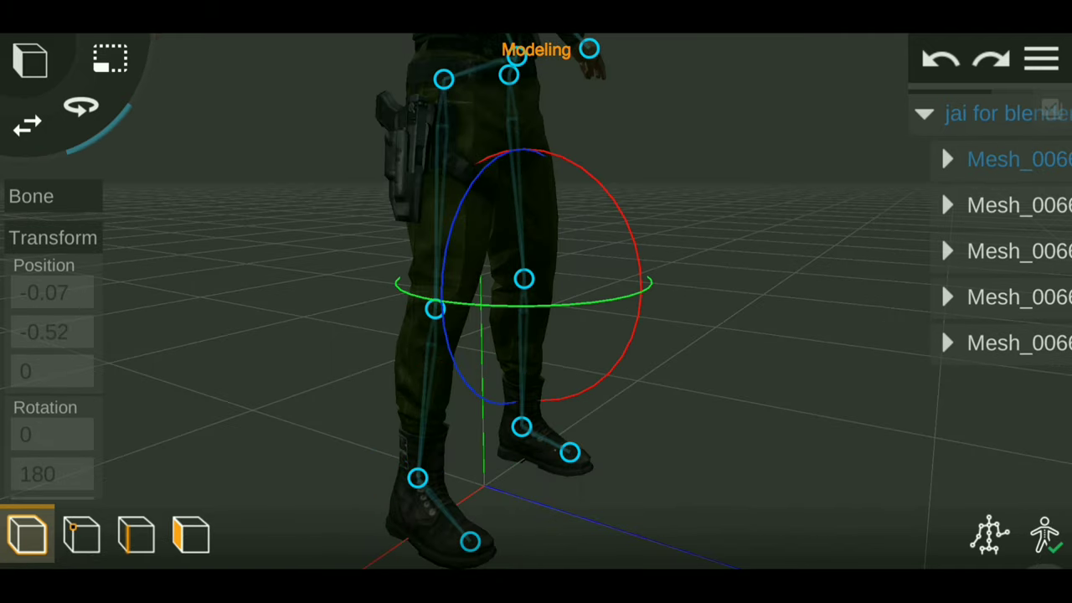
mouse_move(638, 327)
left_mouse_down()
mouse_move(737, 201)
mouse_move(666, 352)
mouse_move(605, 386)
mouse_move(756, 297)
mouse_move(835, 162)
mouse_move(729, 295)
mouse_move(636, 371)
left_mouse_up()
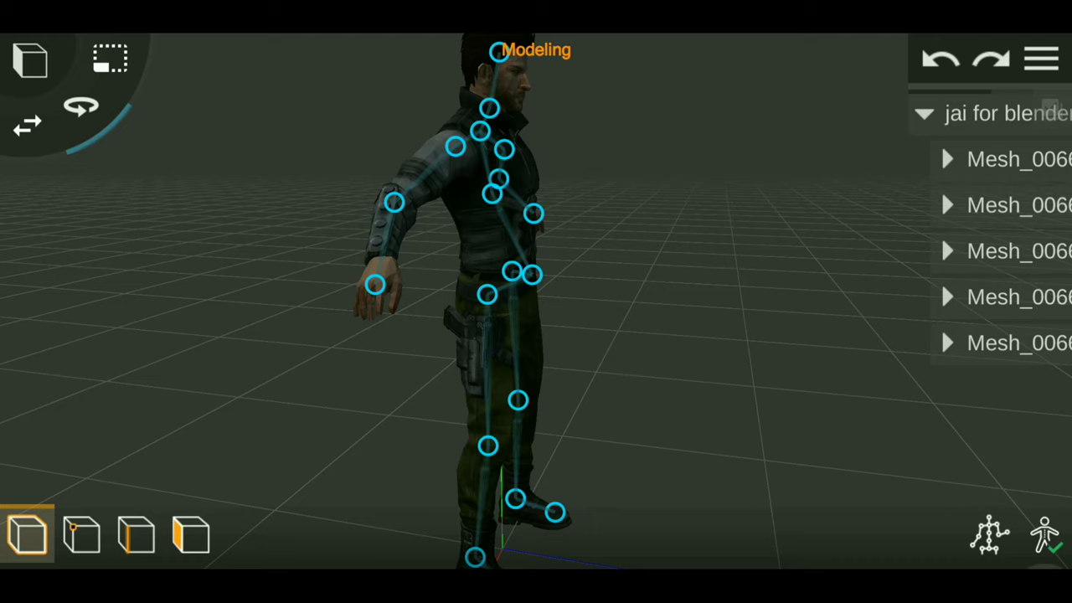
left_click(531, 274)
left_click_drag(646, 215, 597, 194)
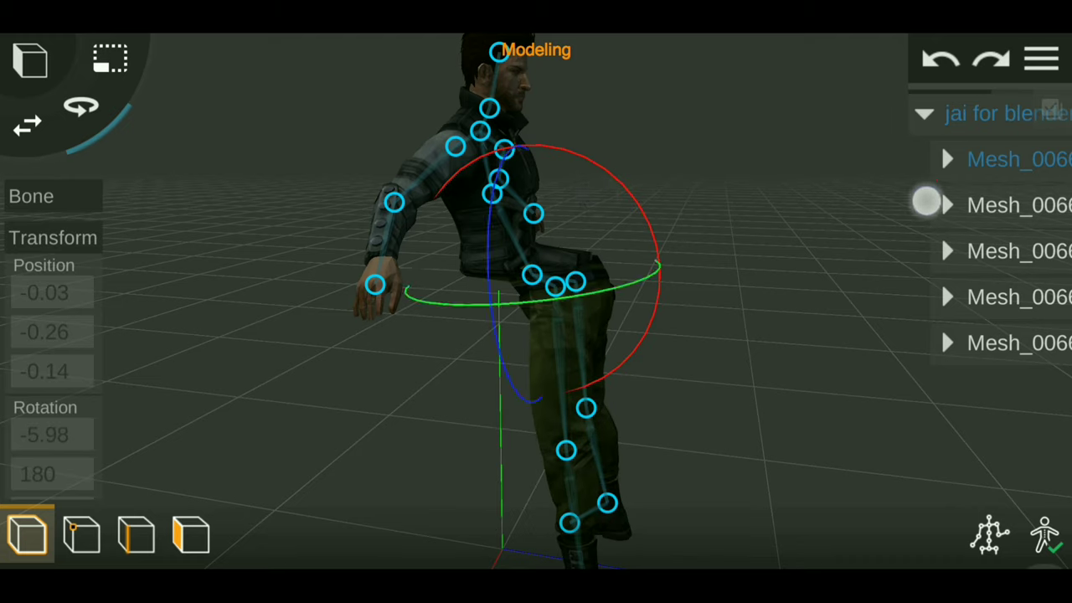
left_click(938, 63)
left_click(938, 63)
mouse_move(632, 269)
left_mouse_down()
mouse_move(478, 319)
mouse_move(527, 296)
mouse_move(656, 273)
left_mouse_up()
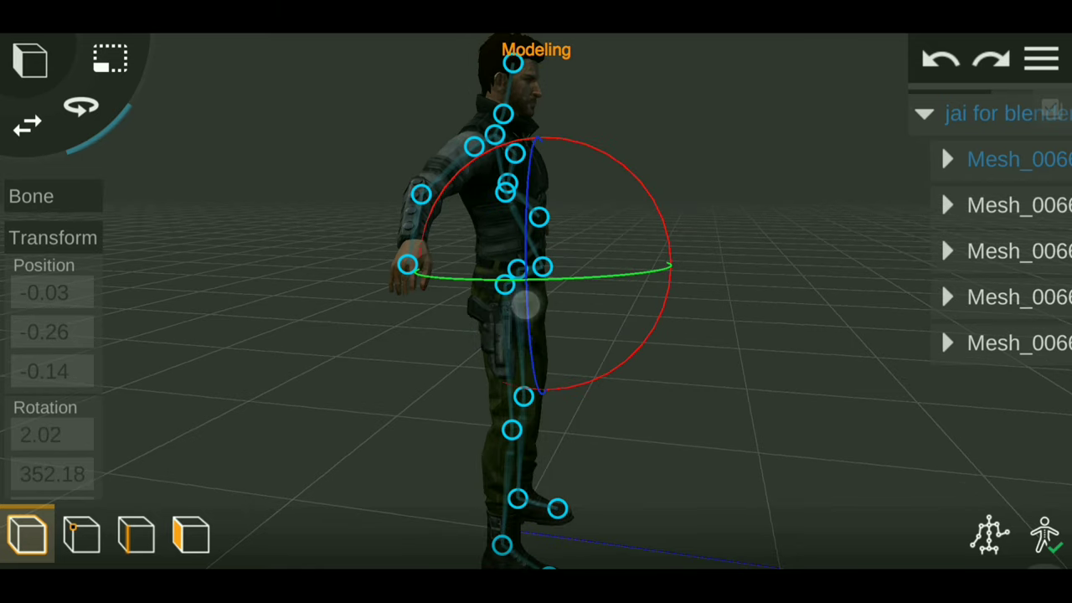
left_click_drag(519, 393, 622, 397)
scroll(465, 335, "up", 5)
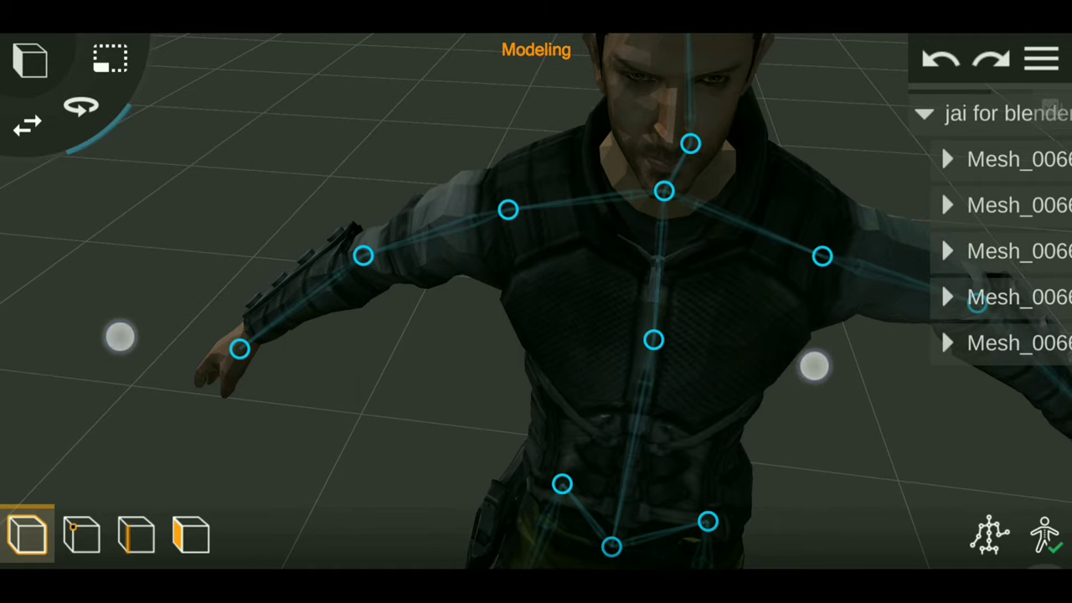
Lower the left arm at the shoulder, tilt the chest bone, then deselect
left_click(508, 209)
mouse_move(536, 280)
left_mouse_down()
mouse_move(691, 284)
mouse_move(500, 278)
mouse_move(729, 304)
mouse_move(612, 270)
mouse_move(508, 263)
mouse_move(746, 287)
mouse_move(558, 258)
mouse_move(698, 263)
mouse_move(529, 271)
left_mouse_up()
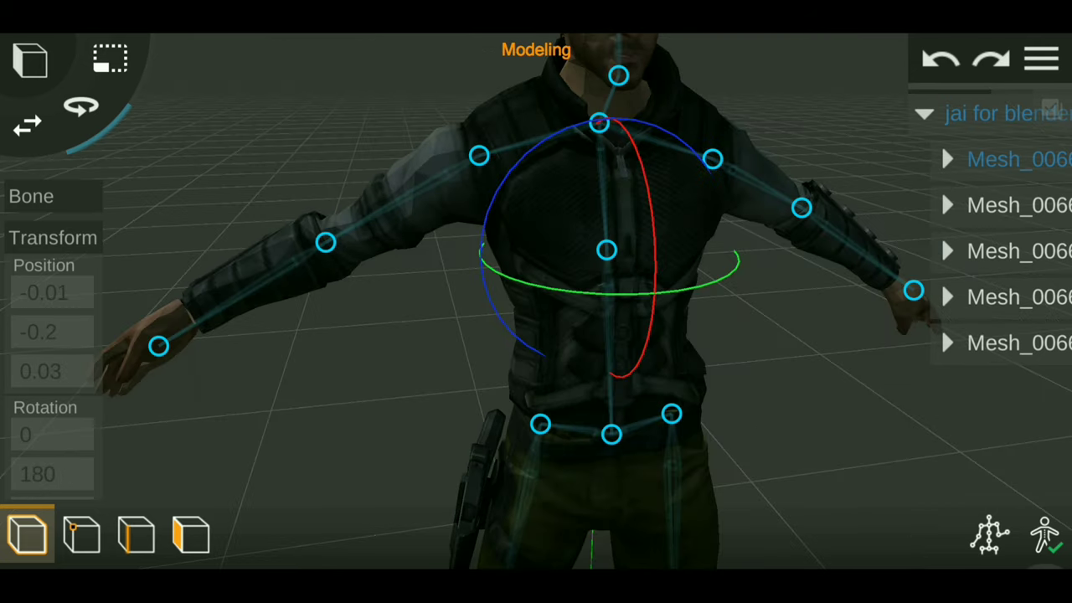
mouse_move(641, 226)
left_mouse_down()
mouse_move(656, 289)
mouse_move(653, 251)
mouse_move(584, 150)
mouse_move(612, 237)
mouse_move(583, 206)
mouse_move(595, 254)
mouse_move(600, 159)
mouse_move(620, 254)
mouse_move(607, 95)
mouse_move(648, 320)
mouse_move(648, 117)
mouse_move(669, 337)
mouse_move(661, 136)
mouse_move(675, 254)
mouse_move(699, 90)
mouse_move(686, 210)
mouse_move(693, 159)
left_mouse_up()
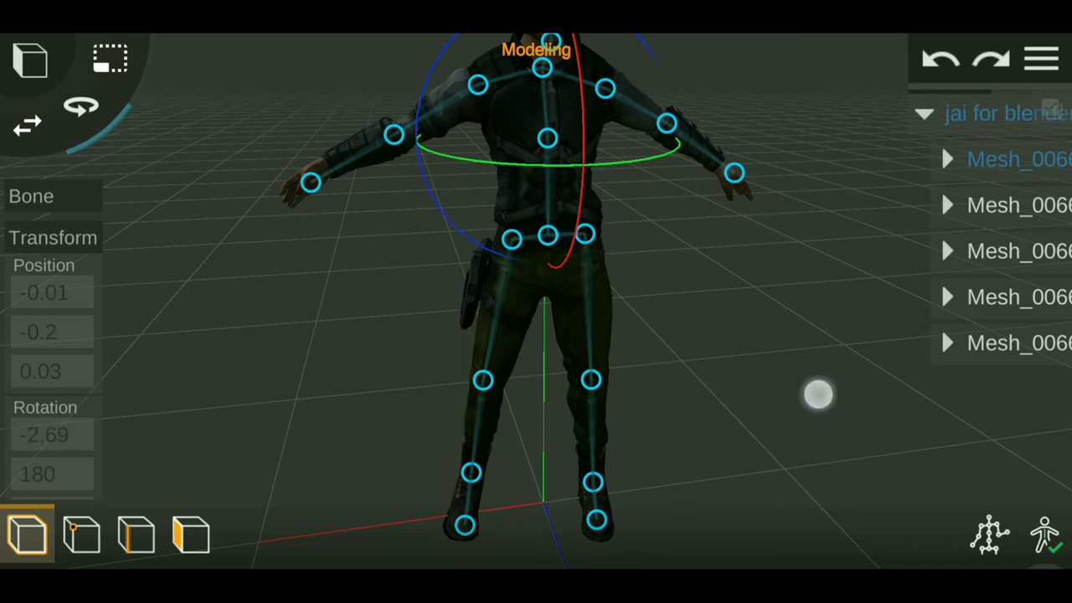
left_click(818, 394)
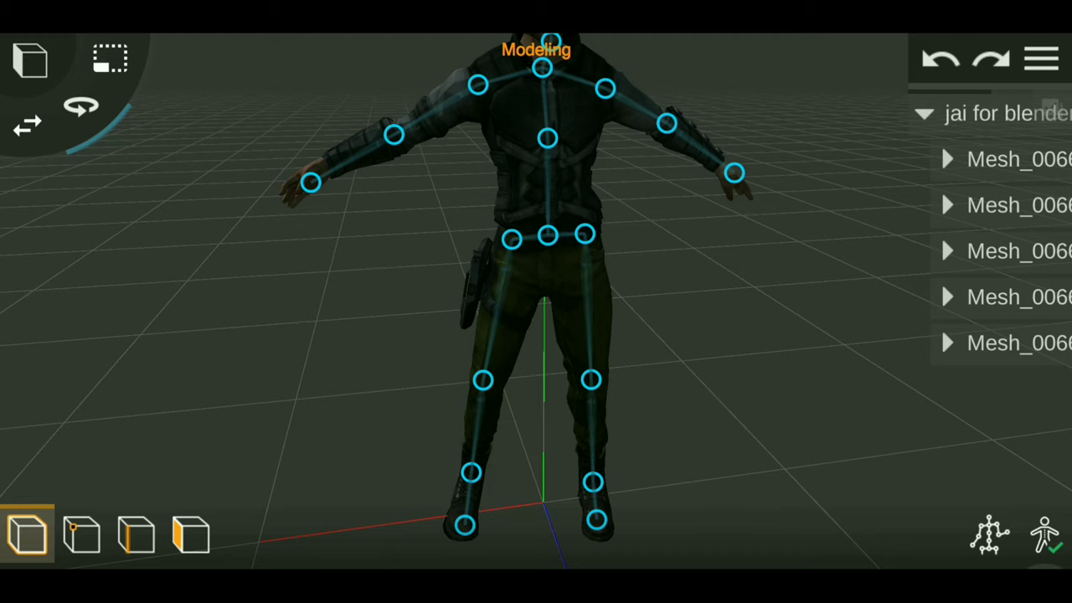
scroll(536, 302, "down", 3)
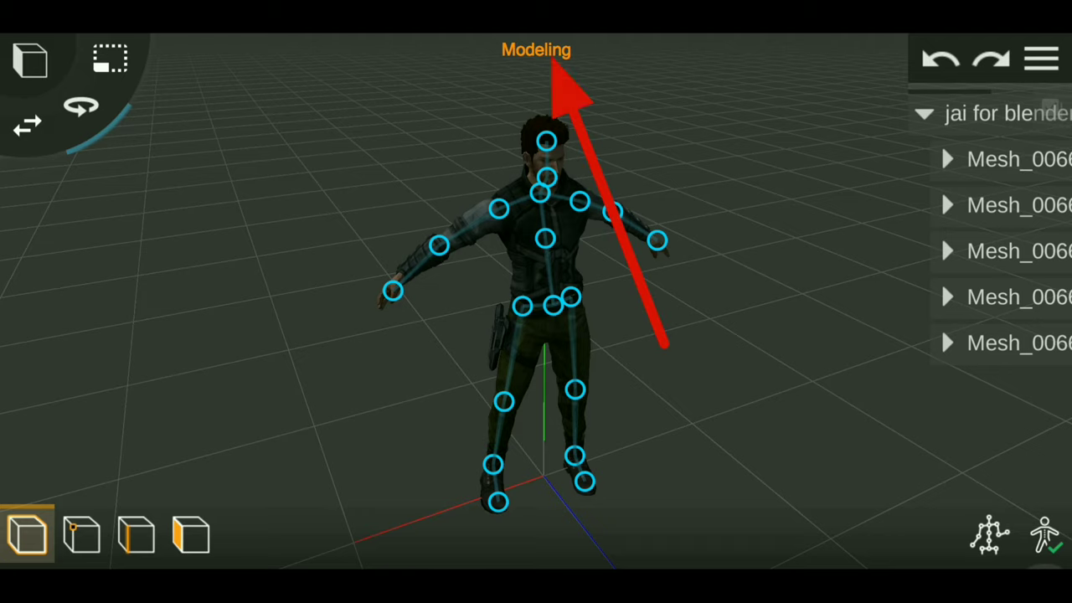
Switch from Modeling to Animation mode and drag along the timeline starting at frame 0
left_click(535, 49)
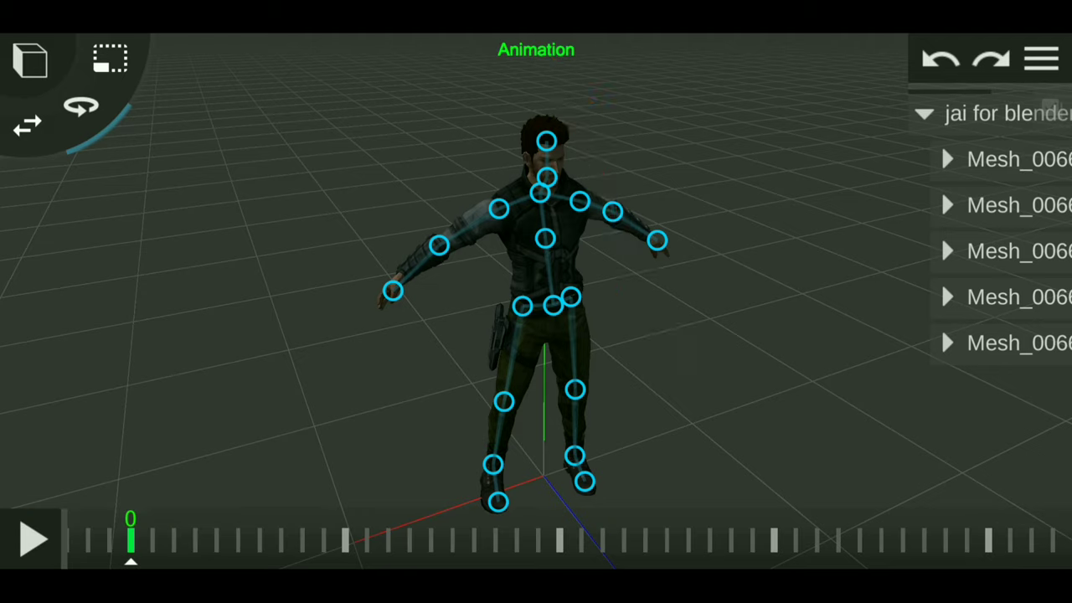
left_click_drag(708, 548, 691, 548)
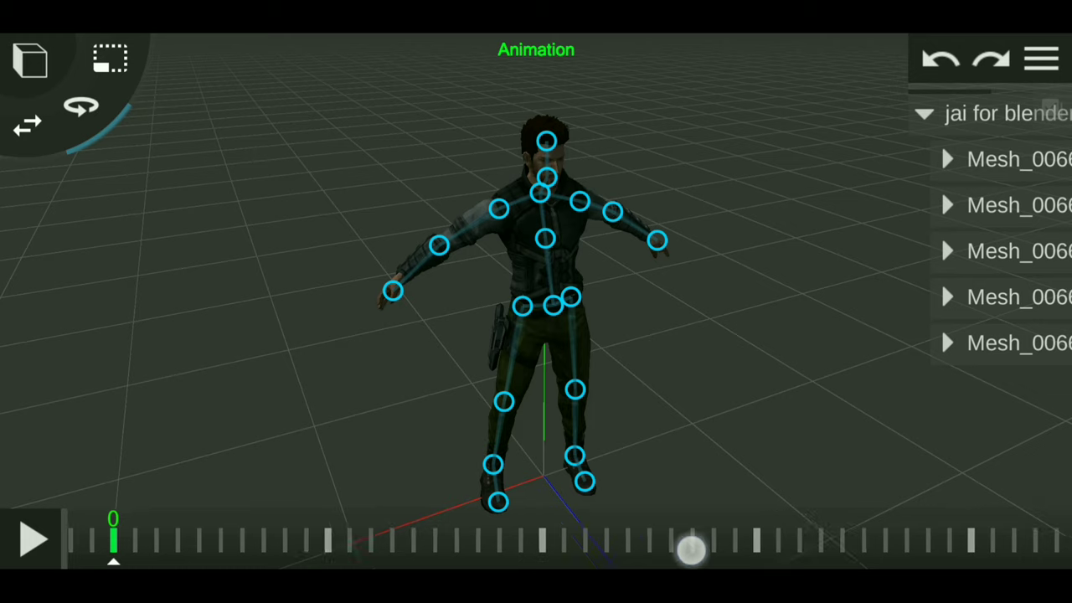
left_click_drag(756, 538, 653, 554)
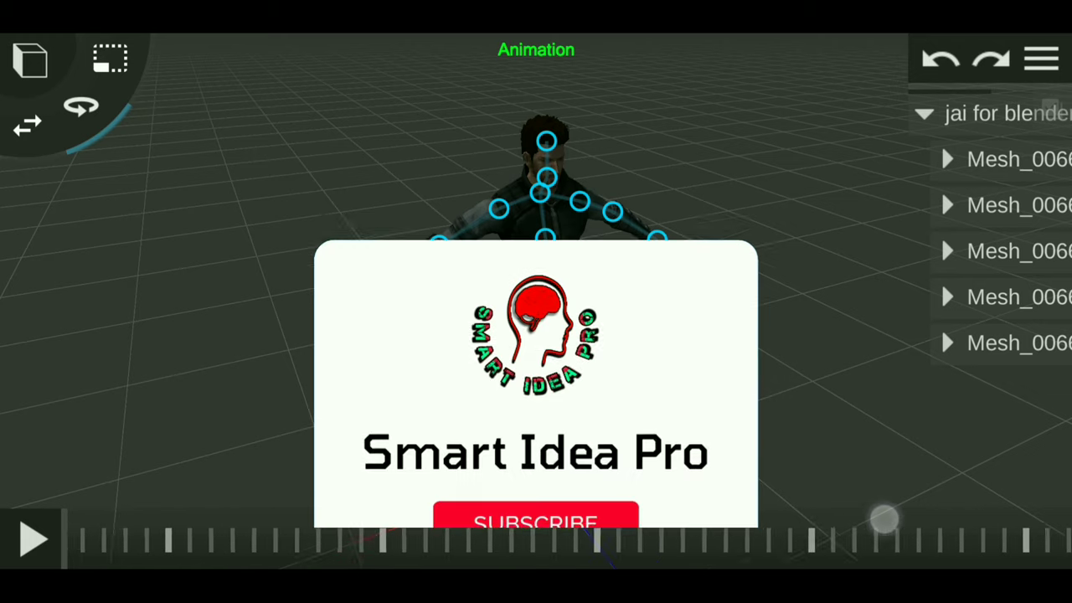
left_click_drag(882, 517, 762, 517)
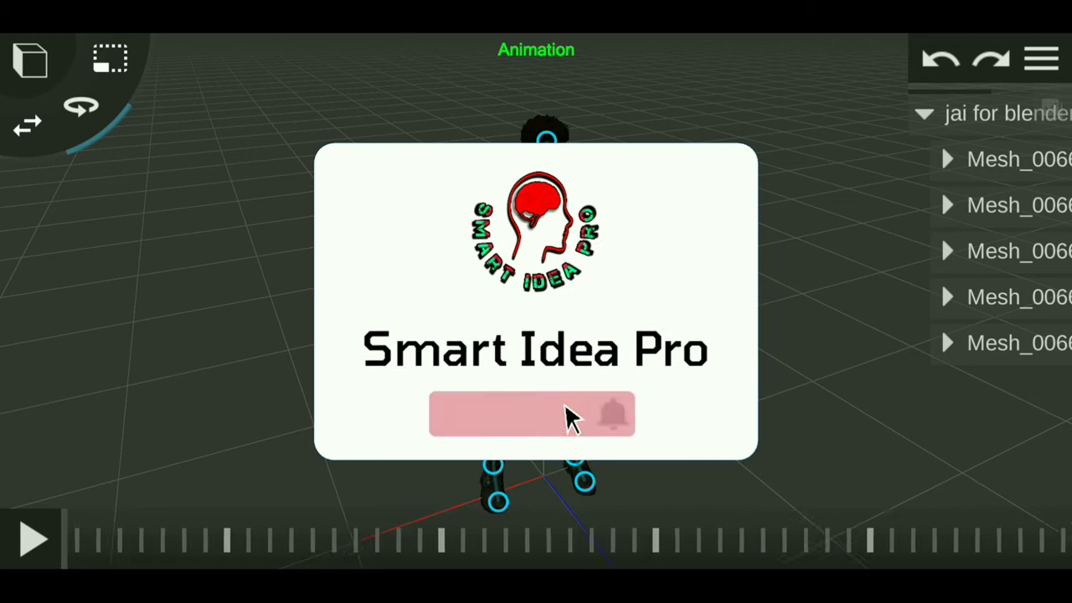
mouse_move(597, 555)
left_mouse_down()
mouse_move(711, 528)
mouse_move(793, 536)
left_mouse_up()
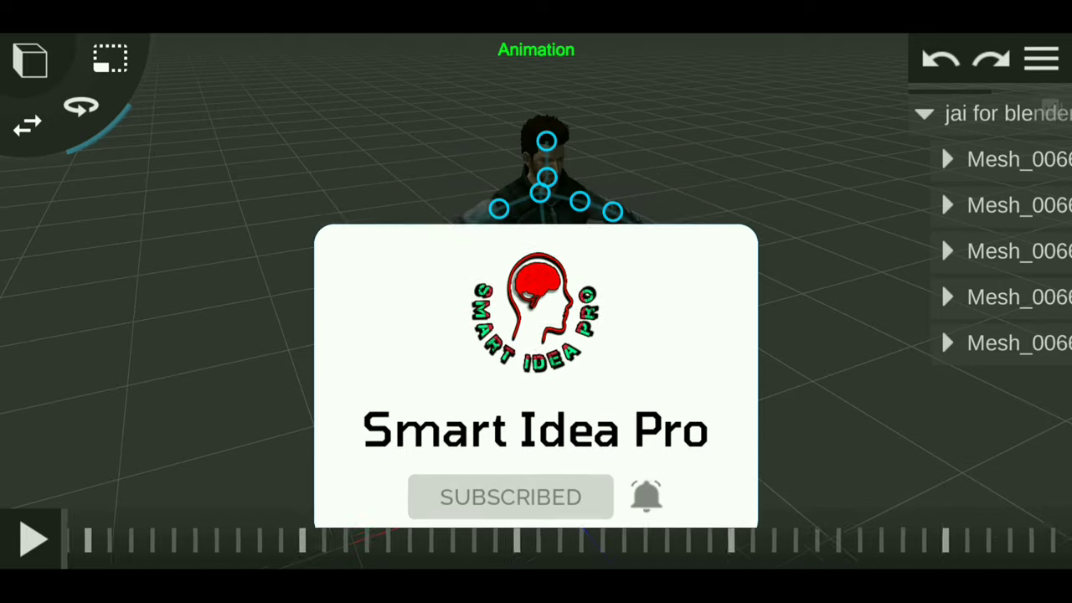